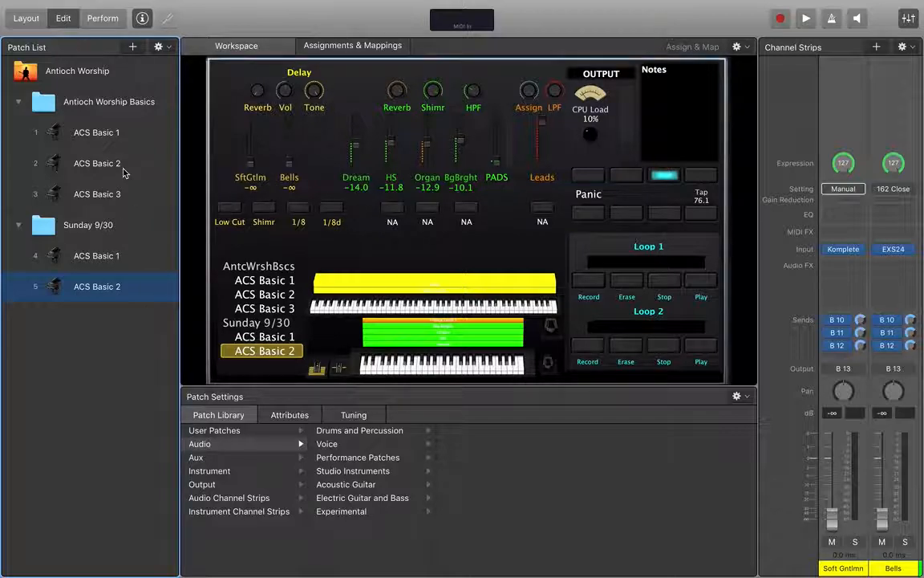
- Compare the settings shown for the concert Antioch Worship, the set Antioch Worship Basics and the ACS Basic 1 patches
left_click(101, 257)
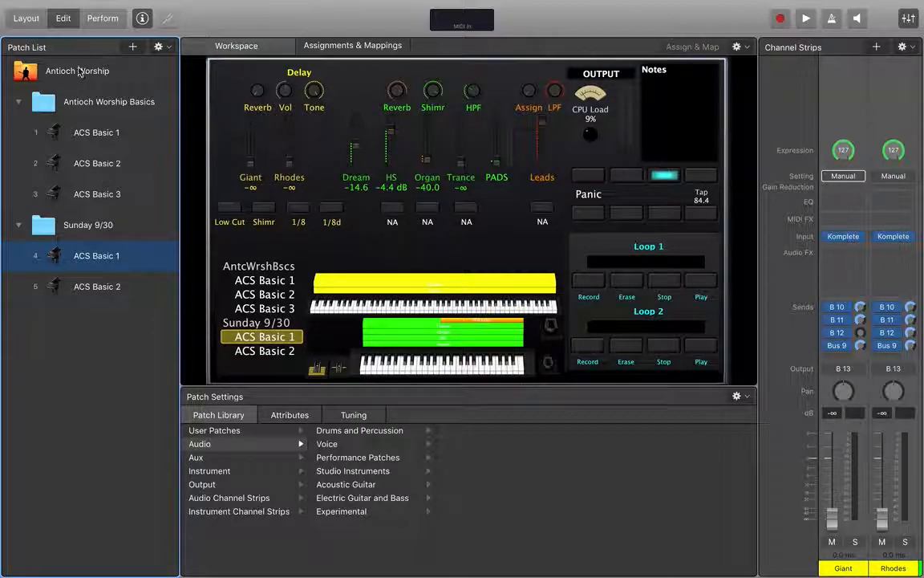
left_click(78, 72)
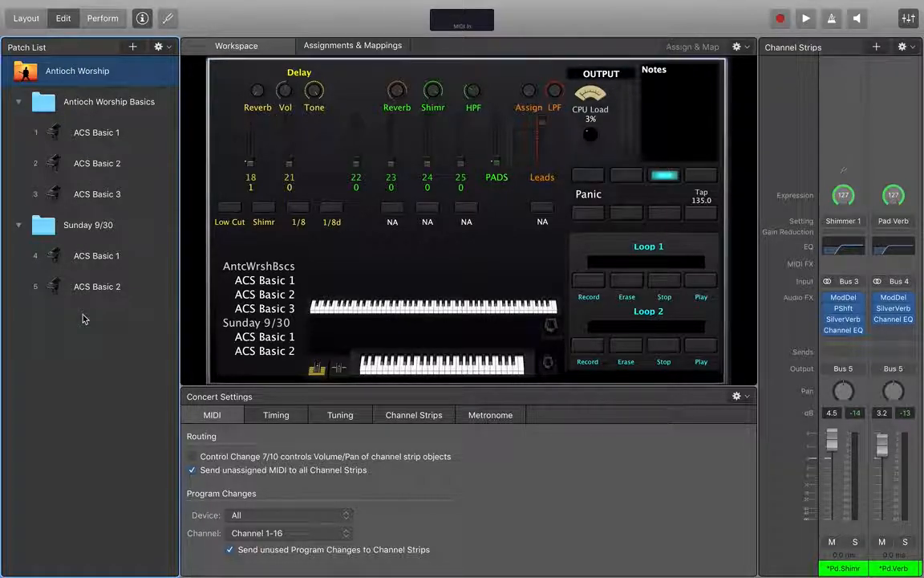
left_click(101, 119)
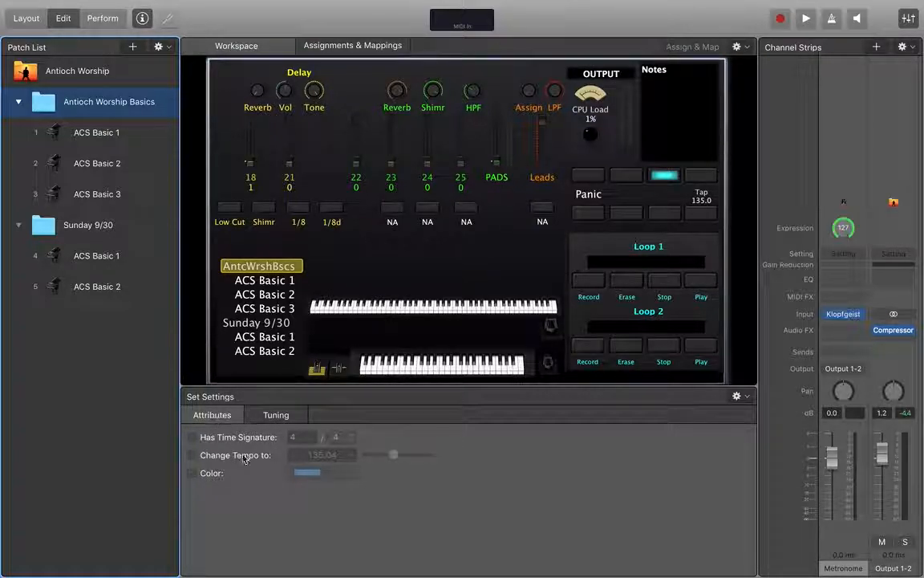
left_click(120, 133)
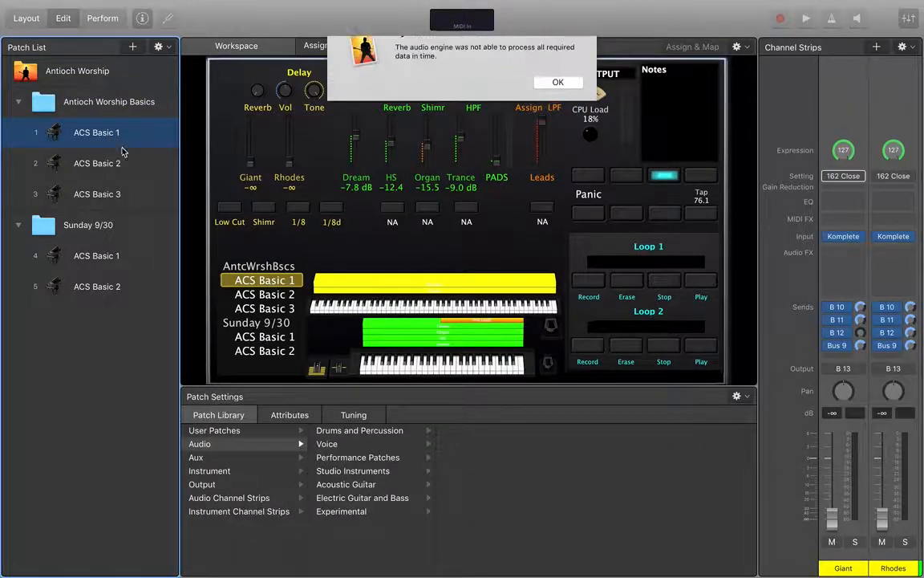
key("Return")
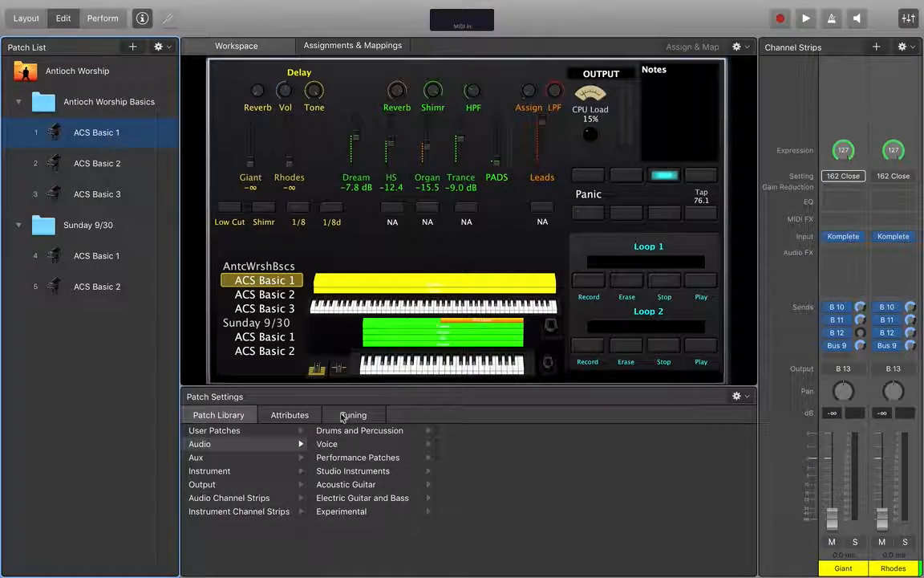
- Look through the attributes and tuning settings of the first ACS Basic 1 patch, and return to its patch library
left_click(305, 415)
left_click(225, 415)
left_click(344, 415)
left_click(233, 415)
- Select the Antioch Worship concert and widen the channel strips area to review all of its concert-level strips
left_click(101, 72)
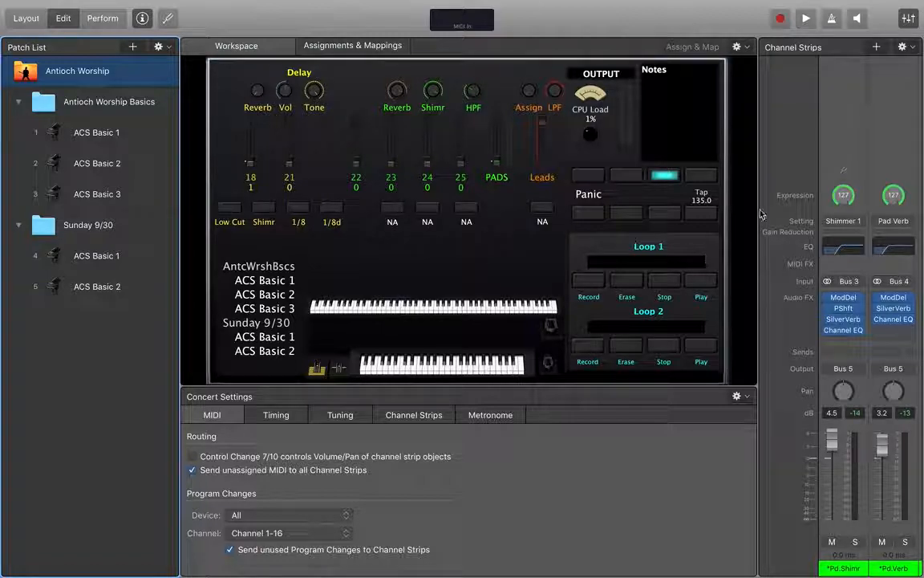
left_click_drag(715, 213, 425, 217)
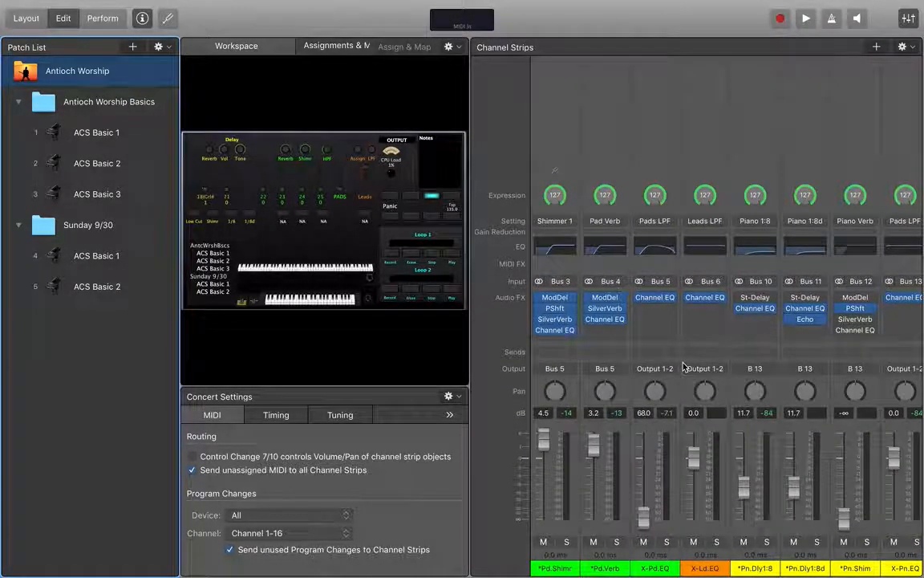
scroll(614, 443, "right", 5)
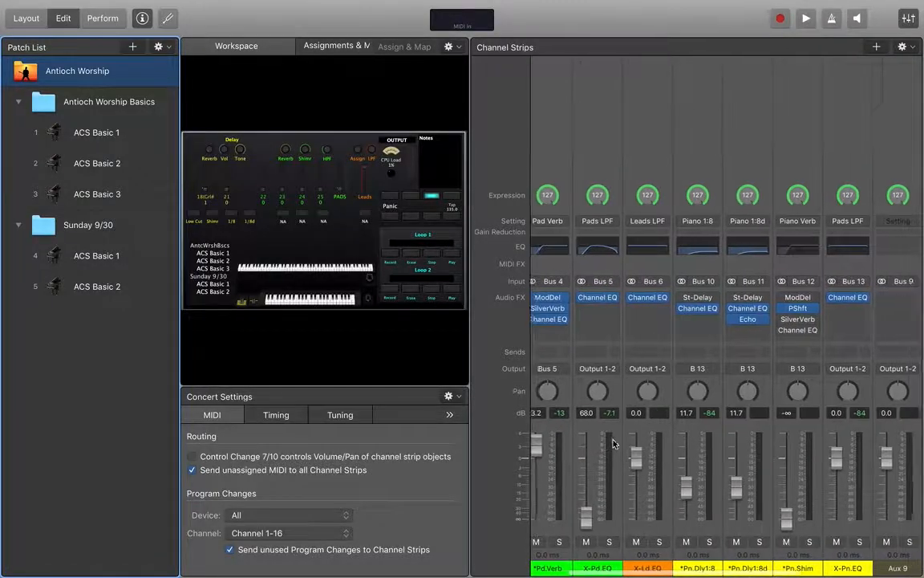
scroll(614, 443, "right", 3)
scroll(614, 443, "left", 6)
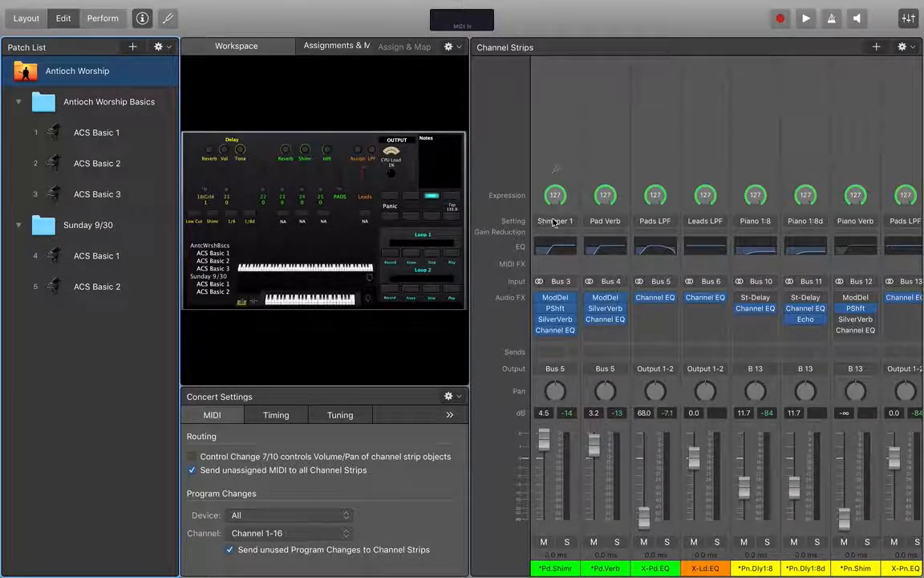
- View the available input buses for the *Pd.Shimr strip and leave its input unchanged
left_click(676, 309)
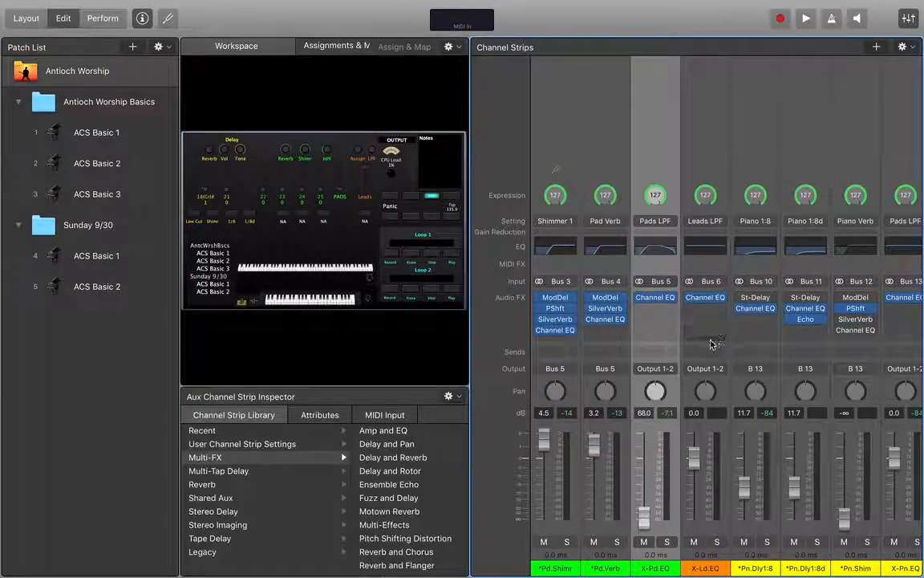
left_click(609, 136)
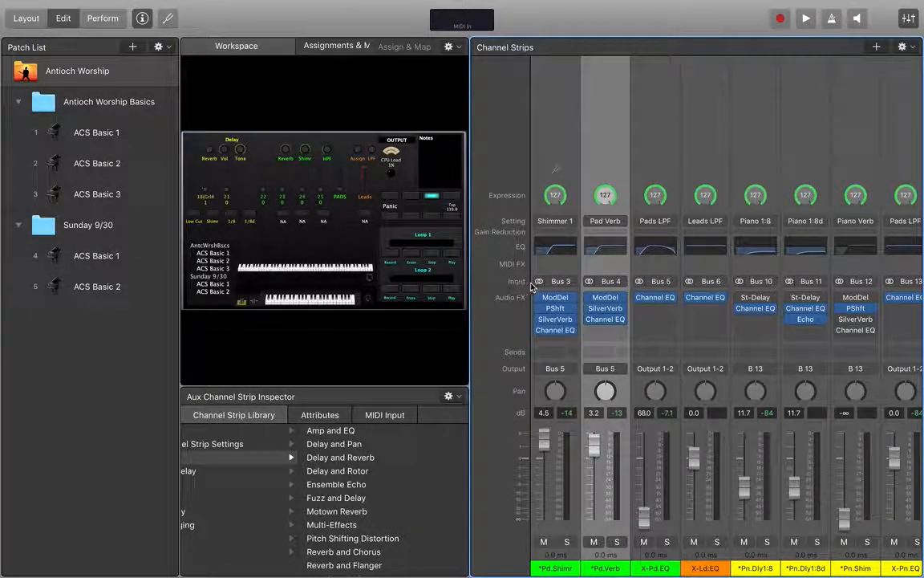
left_click(560, 283)
mouse_move(585, 324)
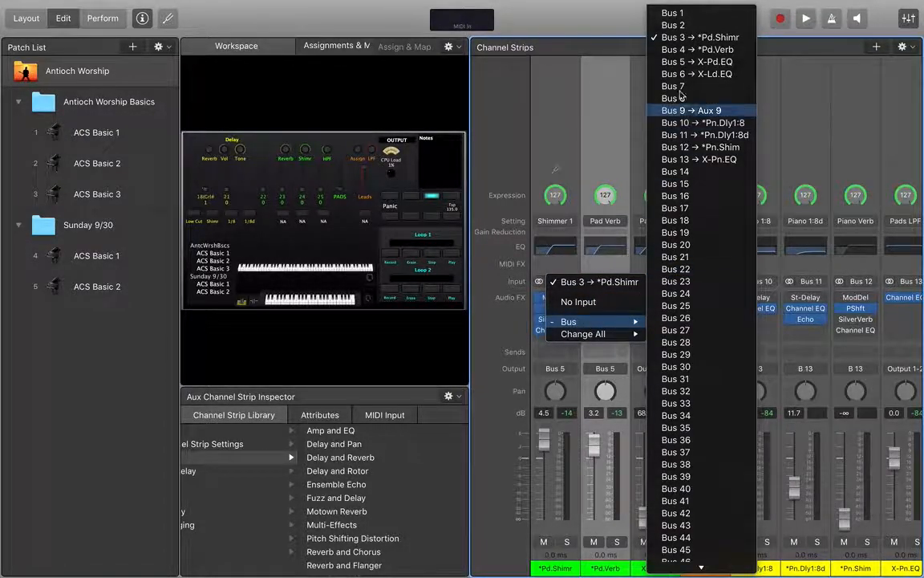
left_click(572, 111)
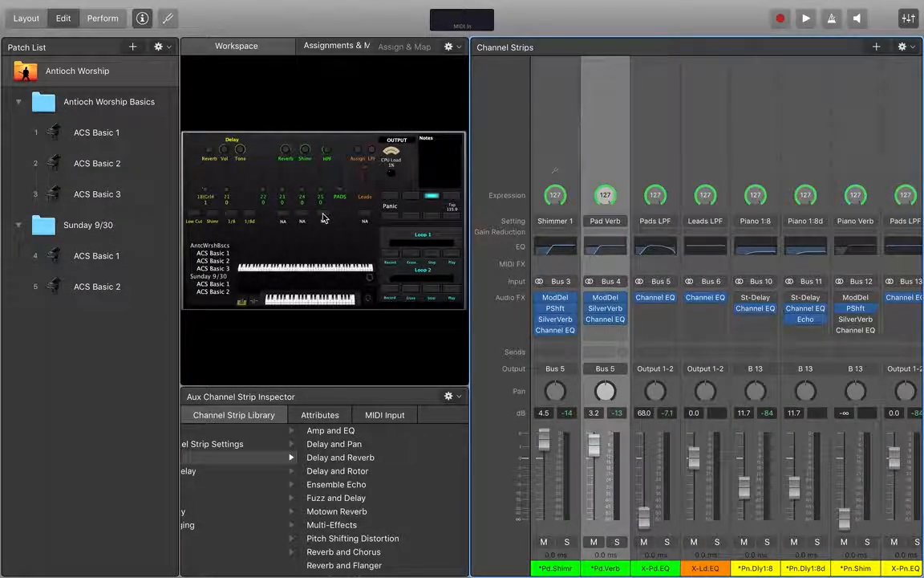
- Open the ACS Basic 1 patch in the Sunday 9/30 set and inspect its Giant channel strip
left_click(118, 257)
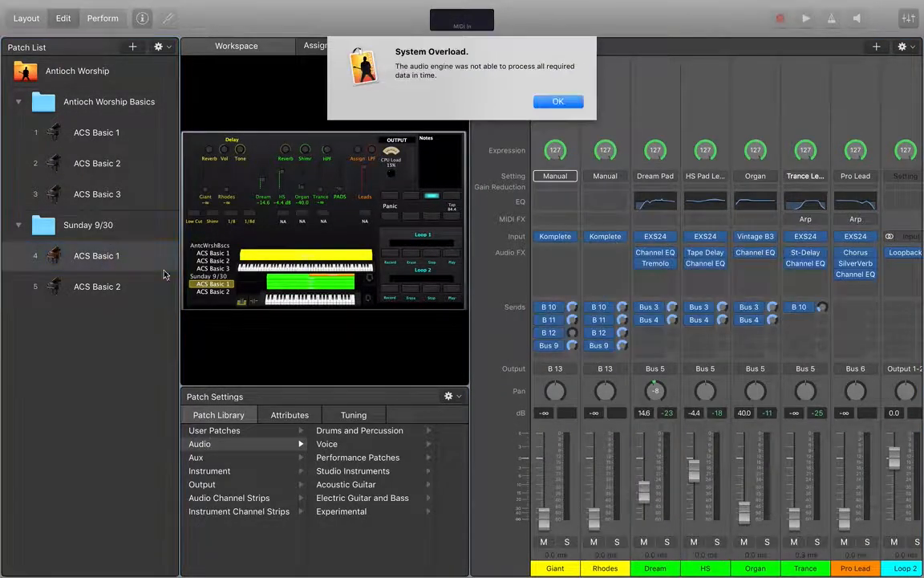
left_click(550, 101)
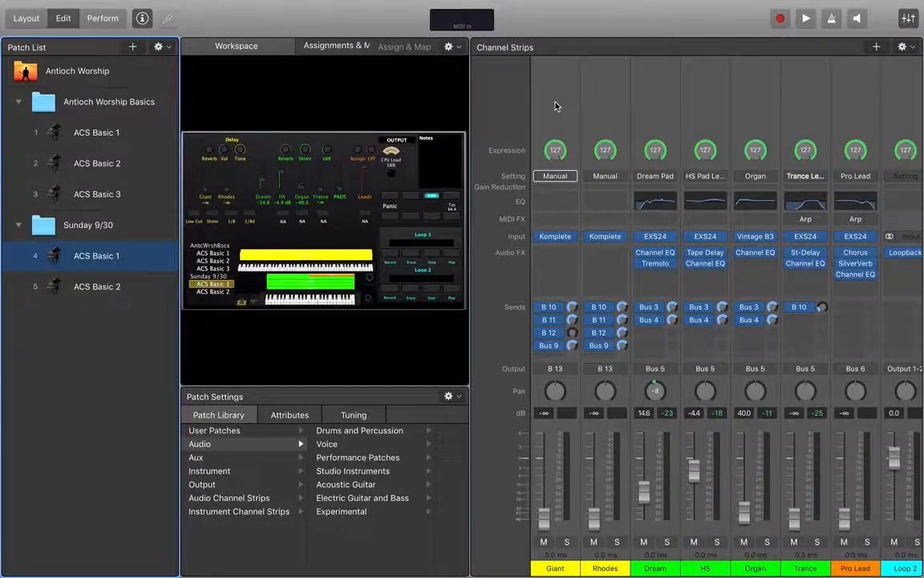
left_click(552, 103)
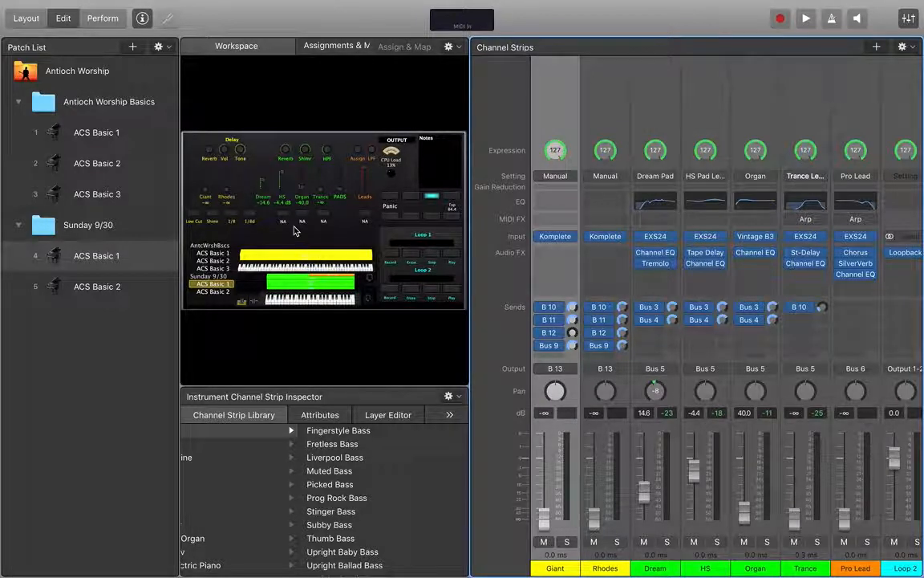
- Return to the Antioch Worship concert and inspect the *Pn.Dly1:8, *Pn.Dly1:8d, *Pn.Shim and X-Pn.EQ strips in turn
left_click(110, 79)
scroll(647, 298, "right", 2)
scroll(647, 299, "right", 4)
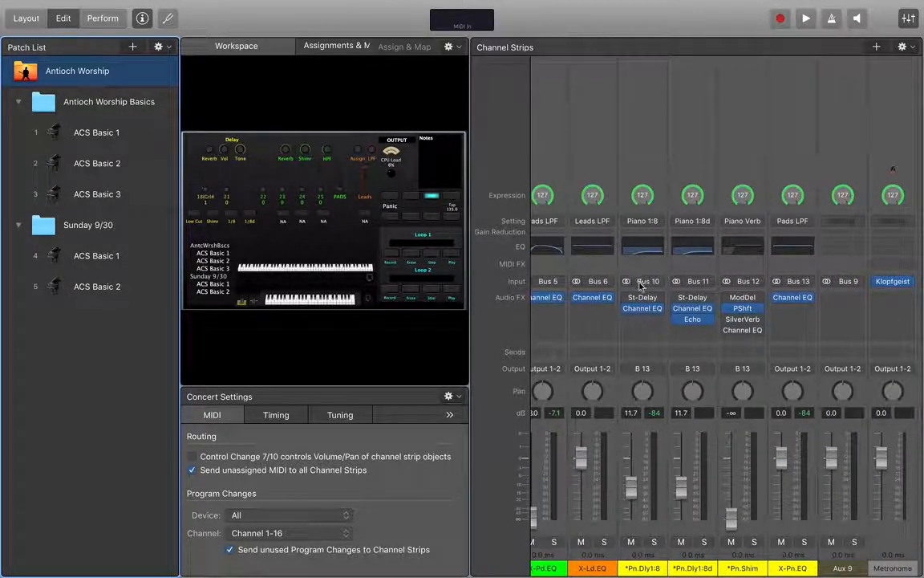
left_click(643, 568)
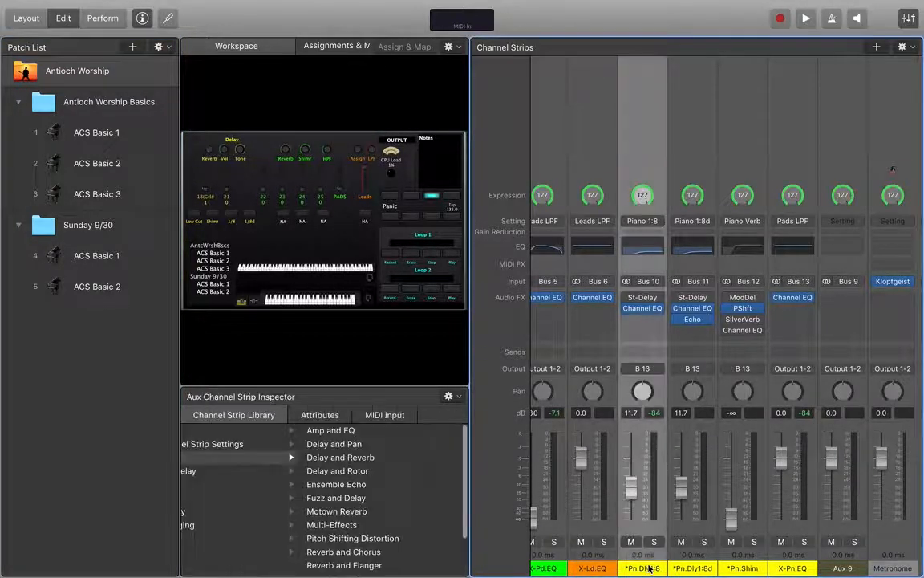
left_click(701, 568)
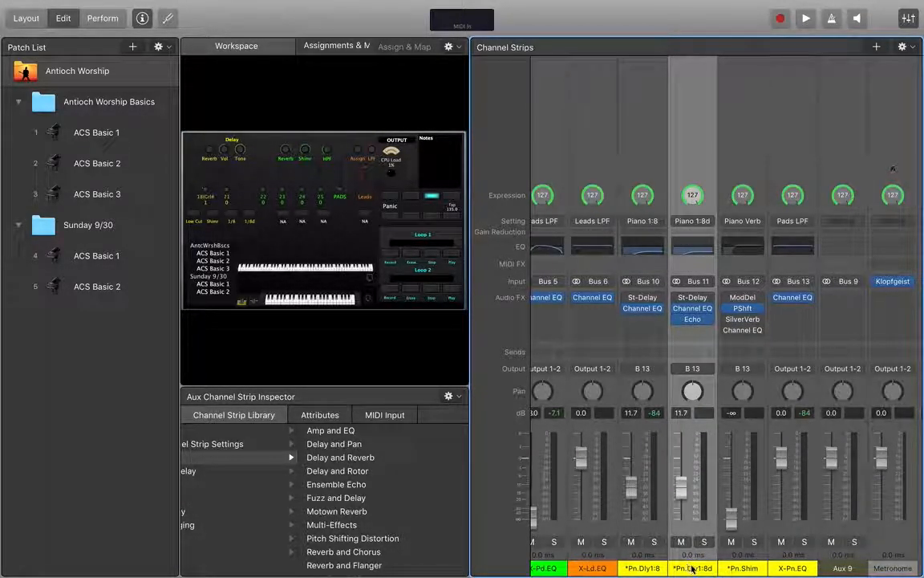
left_click(642, 570)
left_click(698, 571)
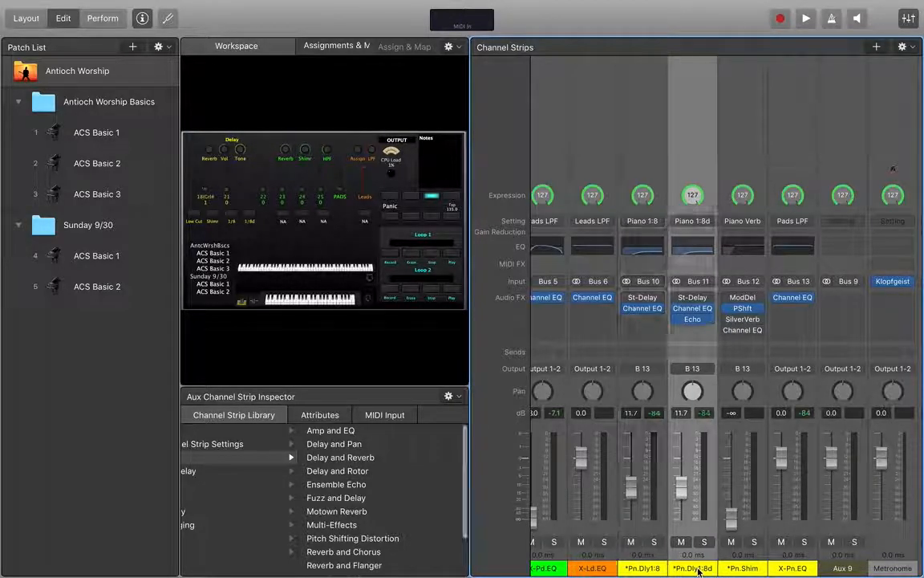
left_click(749, 569)
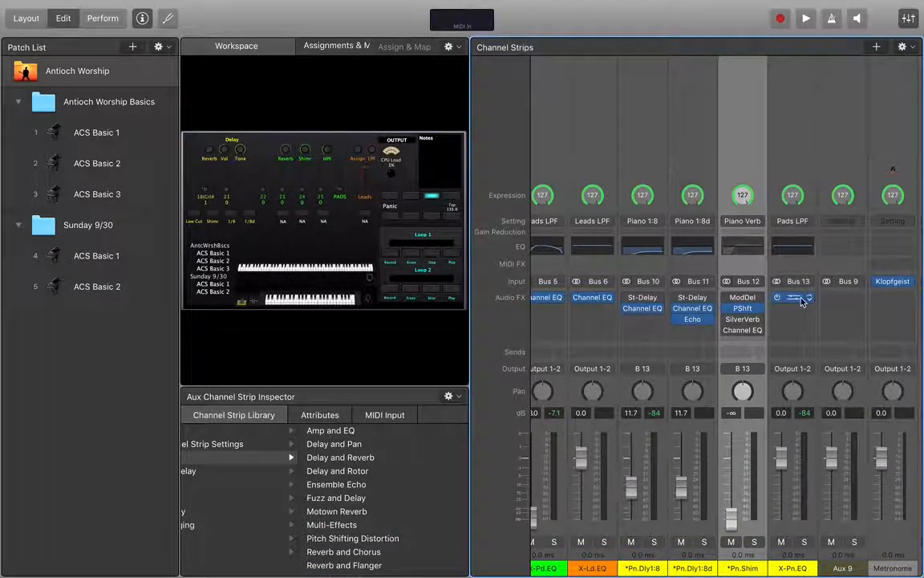
left_click(782, 569)
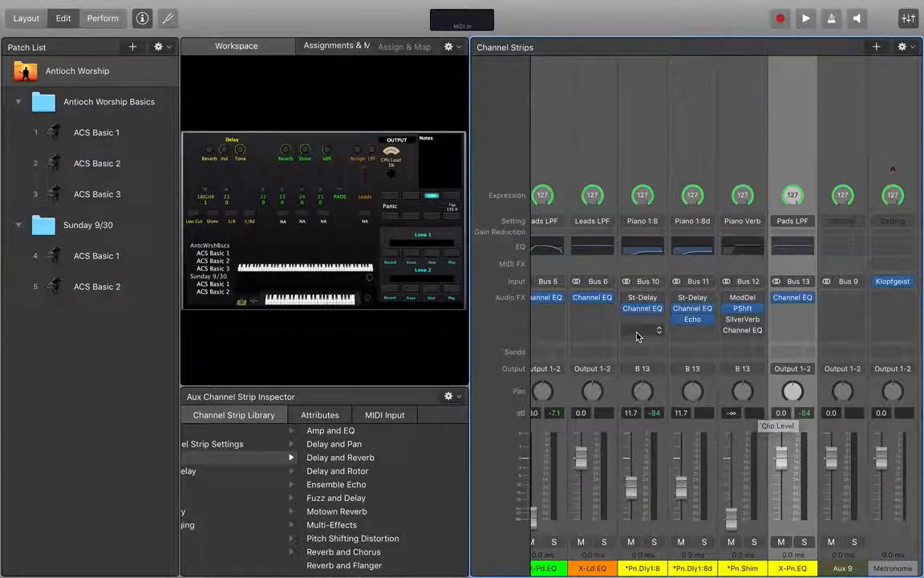
- Select the two piano delay strips and the piano shimmer strip together, comparing their output routing with the X-Pn.EQ strip
left_click(643, 155)
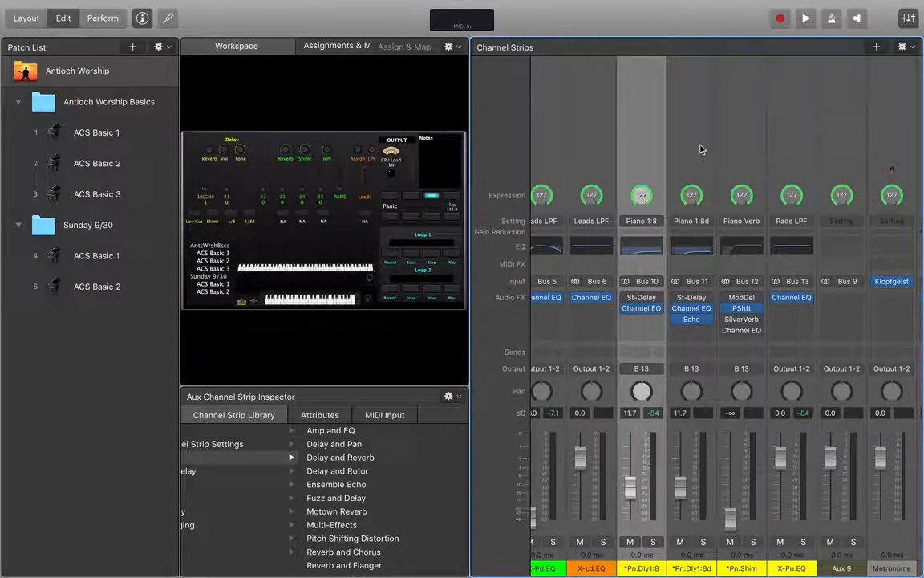
left_click(711, 145)
left_click(718, 146)
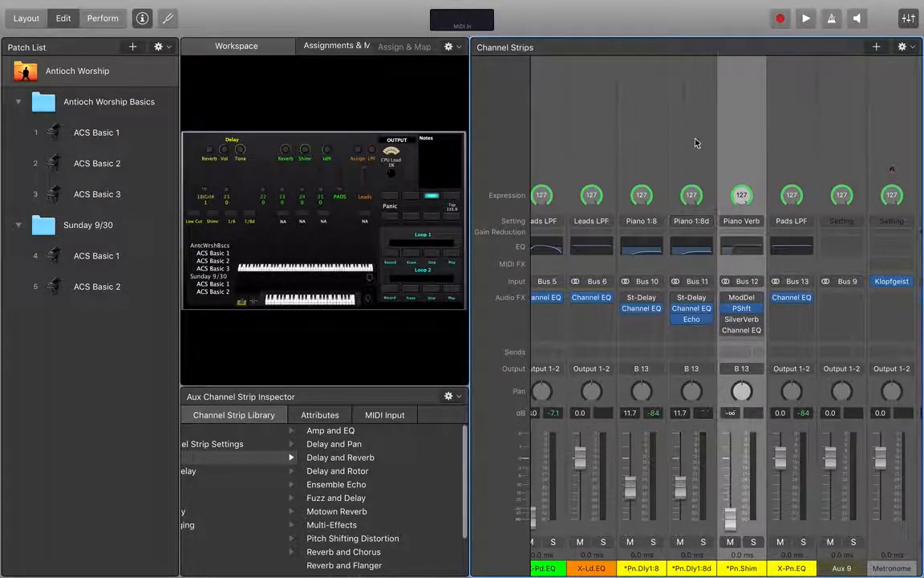
left_click(662, 145, "shift")
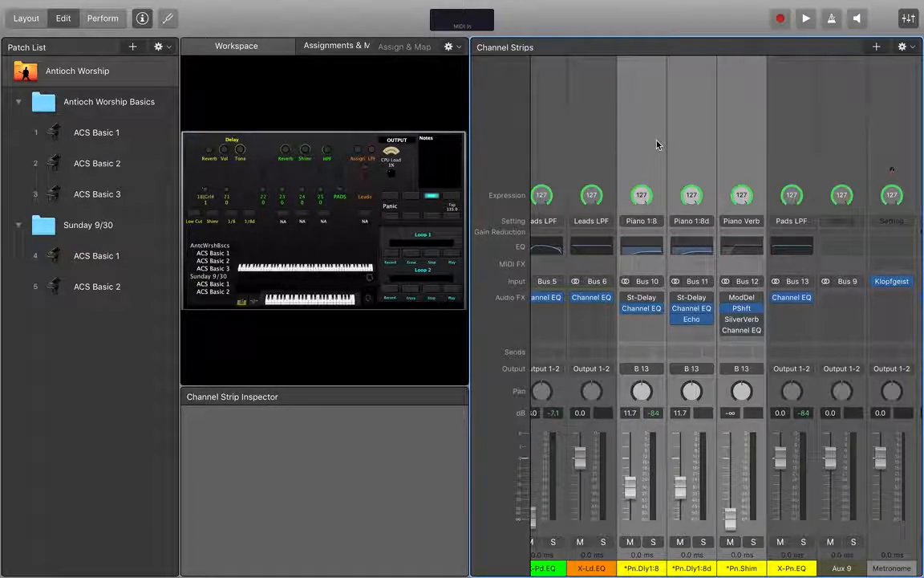
left_click(787, 144)
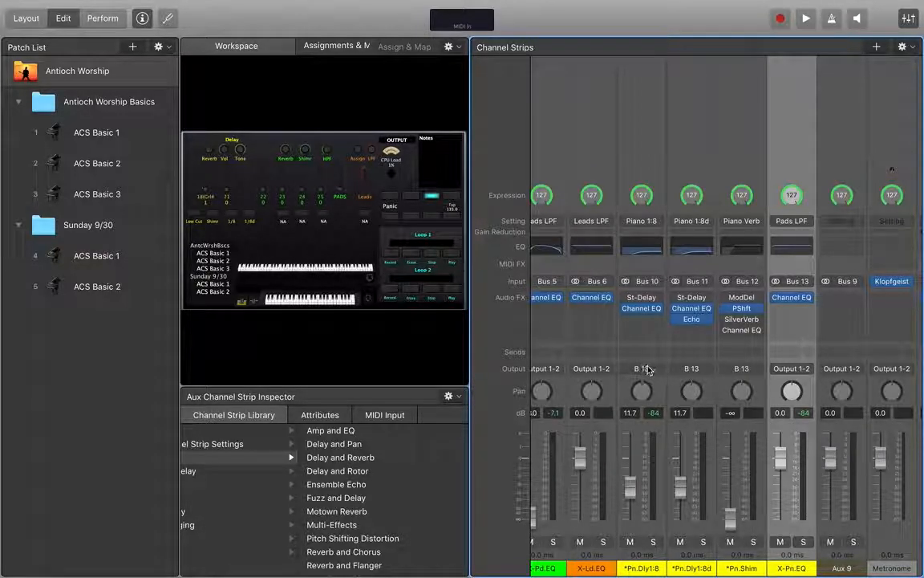
left_click(648, 158)
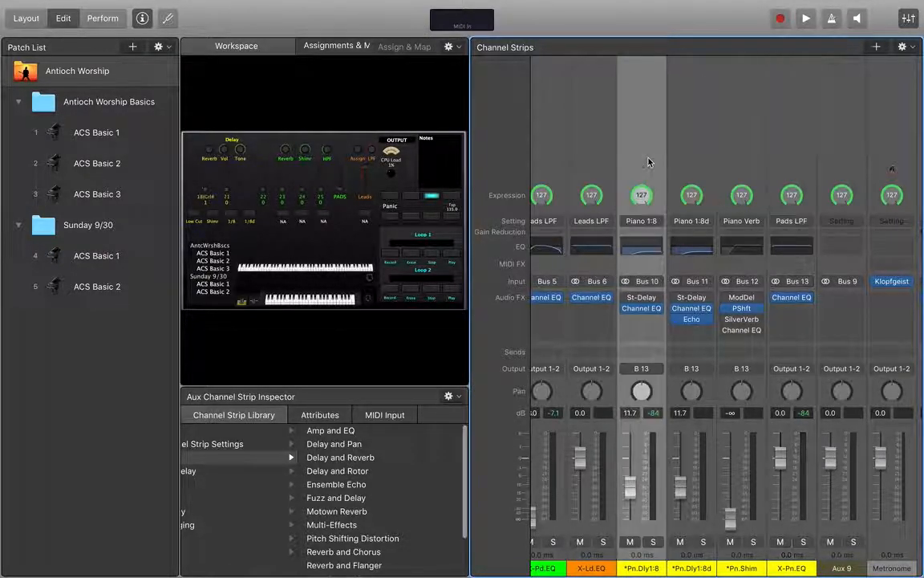
left_click(754, 122, "shift")
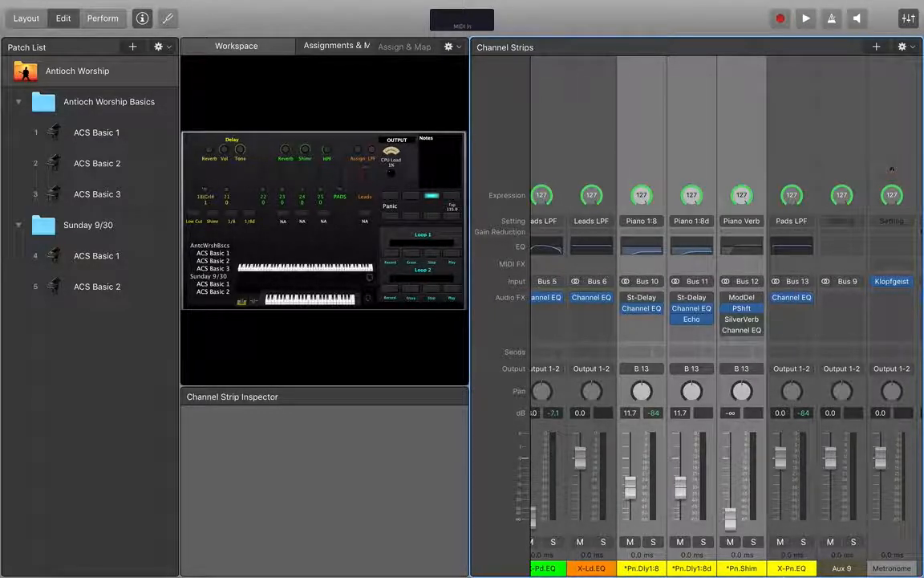
scroll(799, 138, "left", 3)
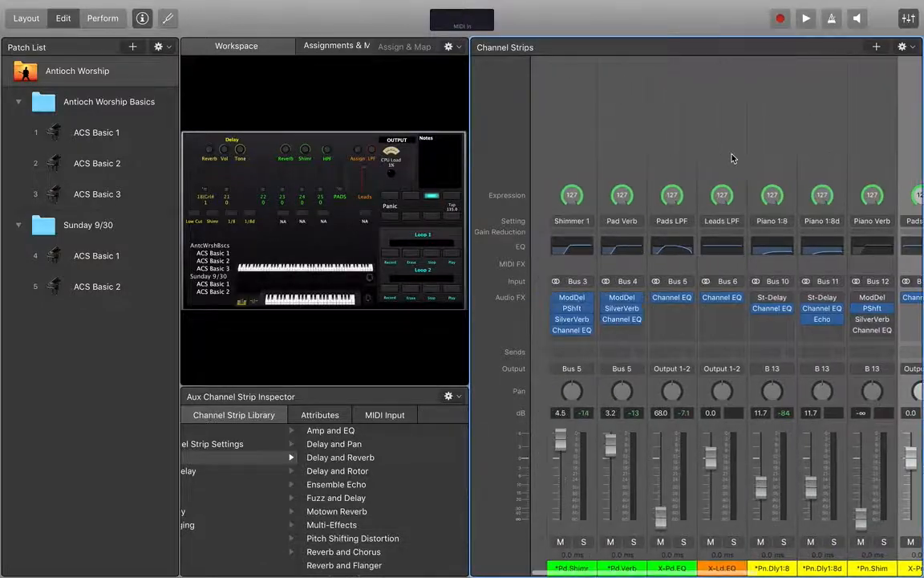
- In the Sunday 9/30 patch ACS Basic 1, view the bus choices for the Giant strip's empty send without assigning one
left_click(97, 256)
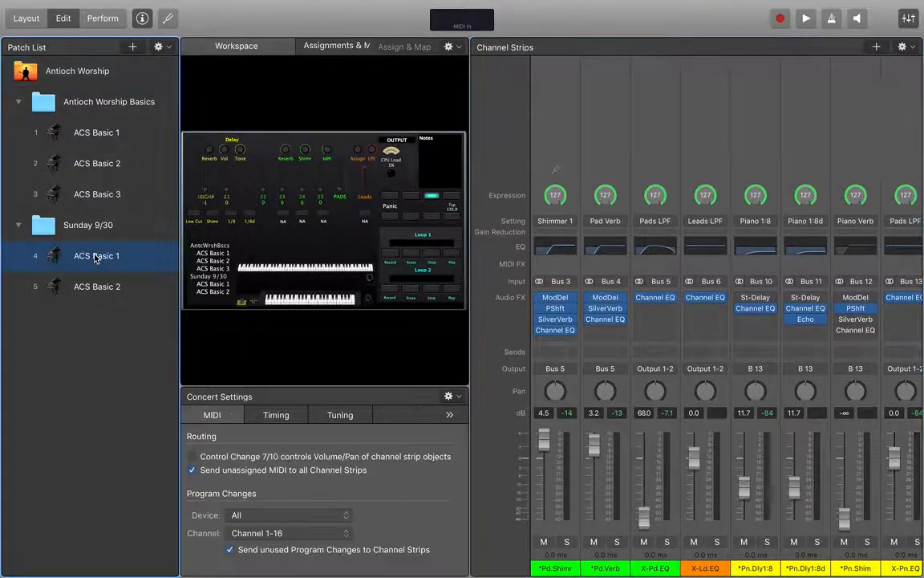
left_click(559, 102)
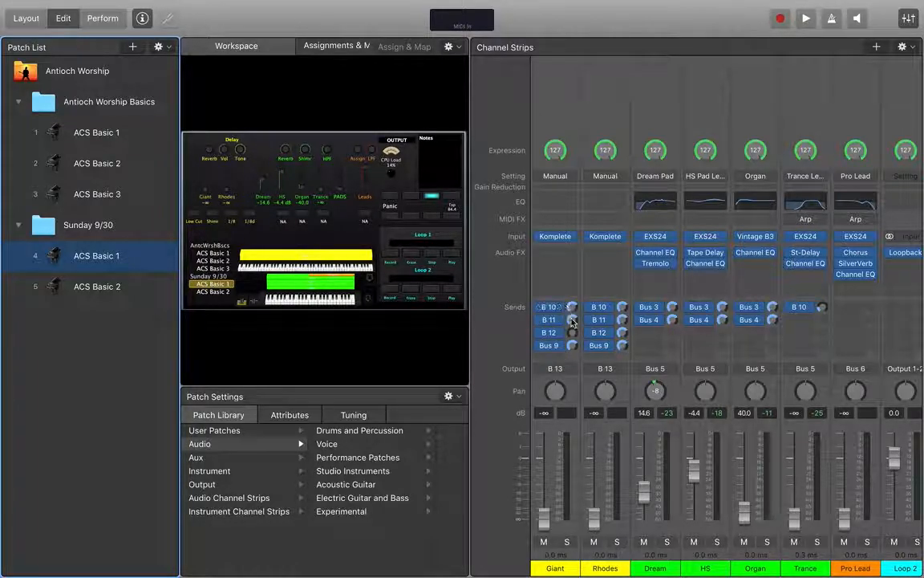
left_click(551, 359)
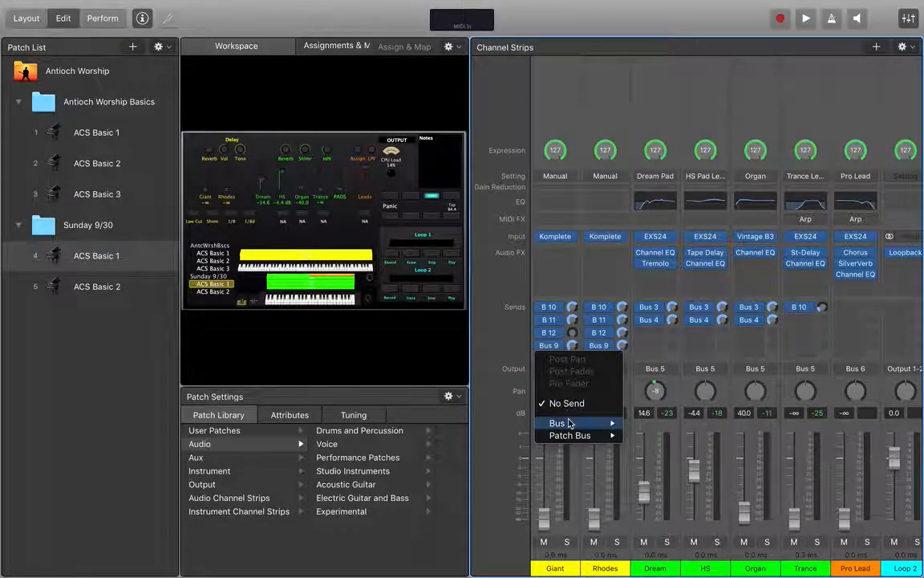
mouse_move(561, 423)
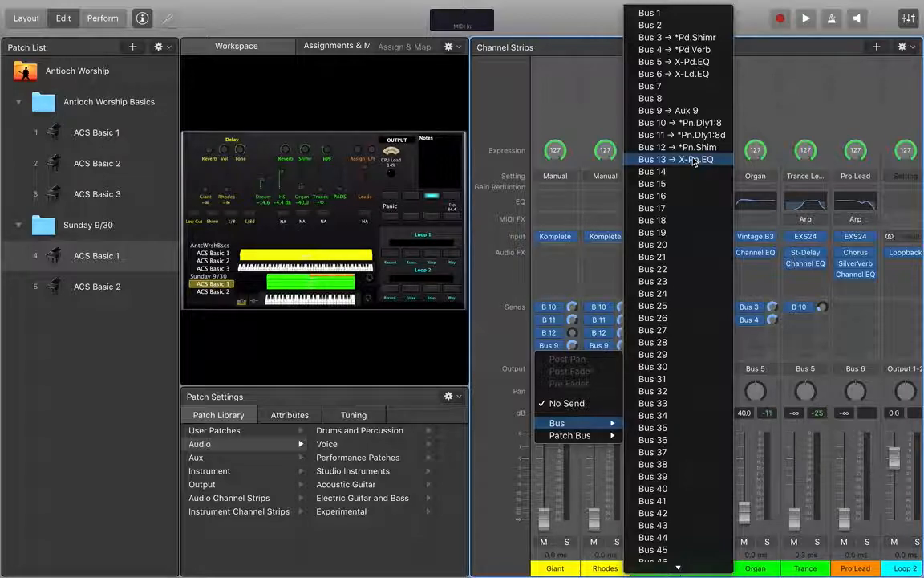
left_click(558, 118)
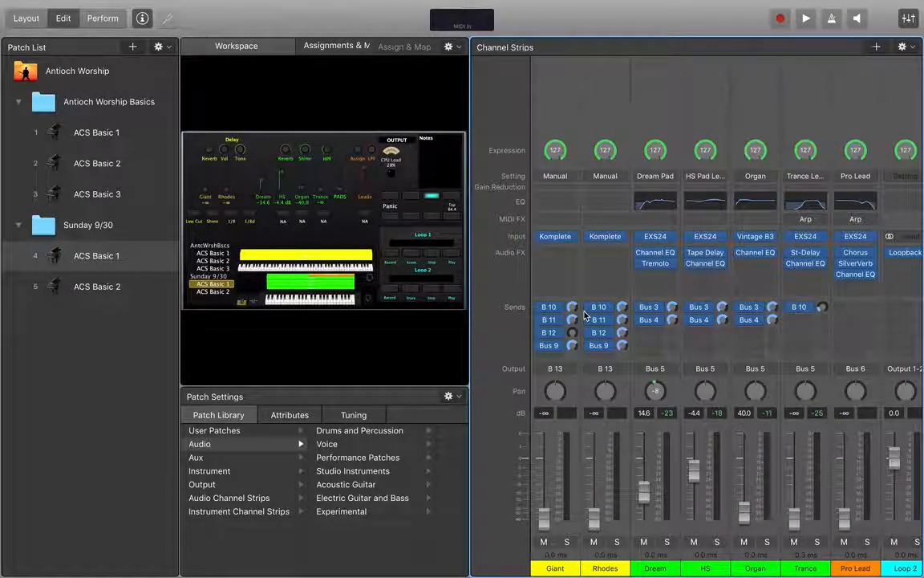
- Look through the ACS Basic 1 channel strips and select the Metronome strip between the patch-level and concert-level strips
scroll(586, 315, "right", 3)
scroll(585, 315, "right", 7)
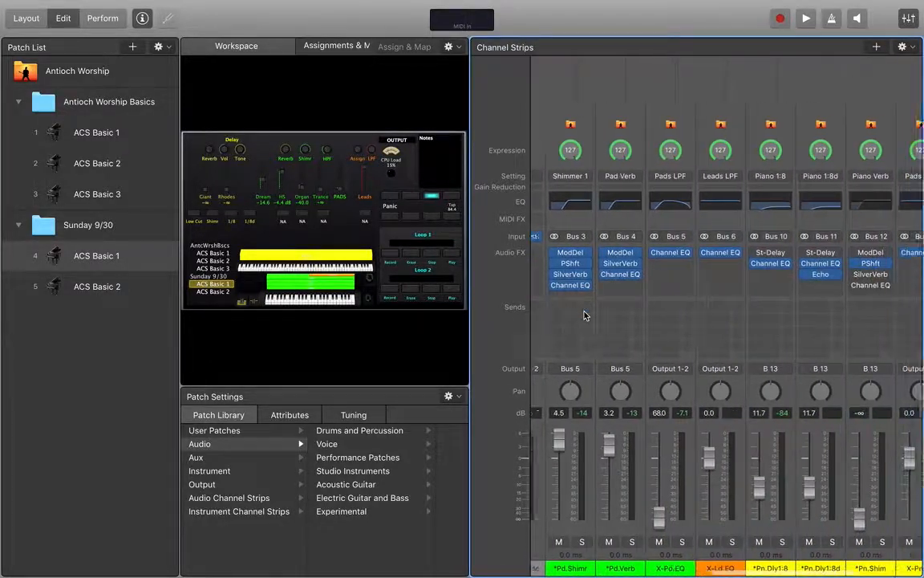
scroll(584, 315, "left", 7)
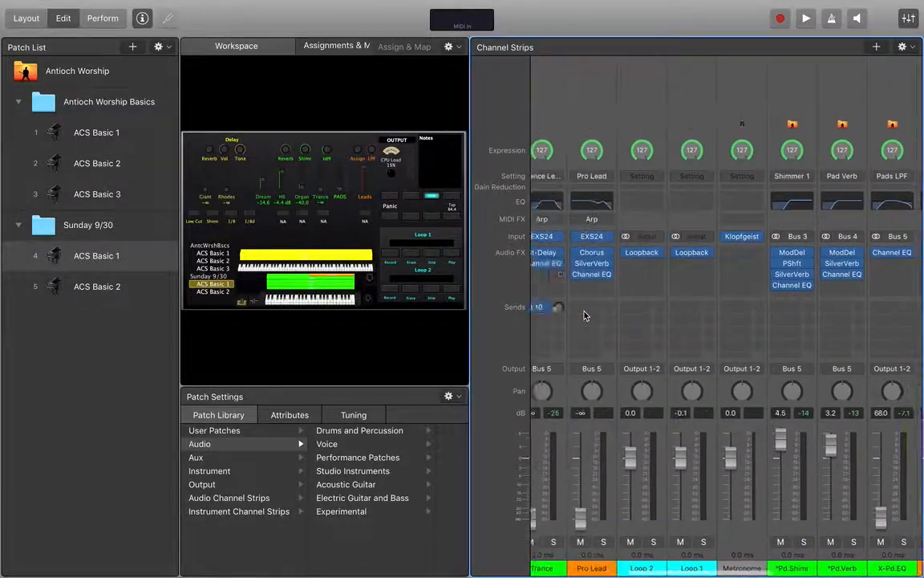
scroll(564, 293, "right", 4)
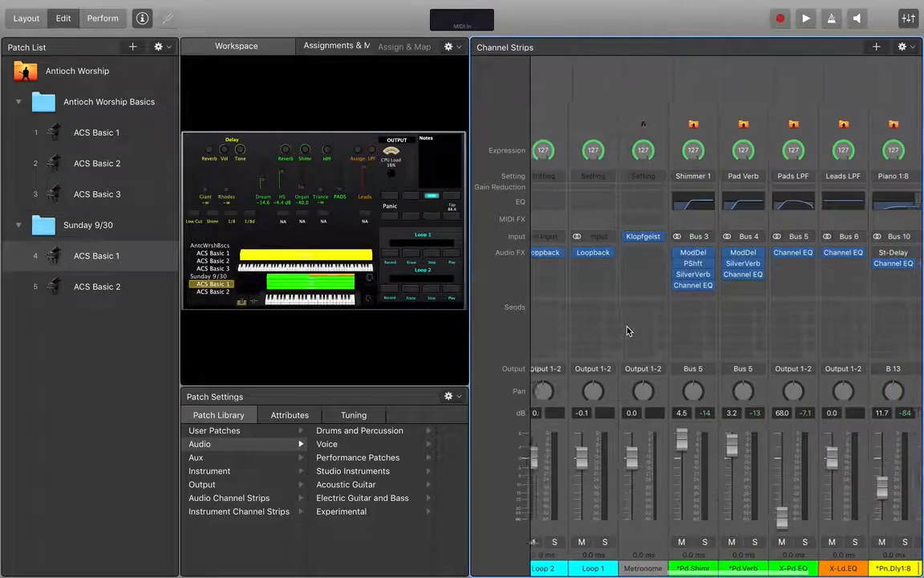
scroll(562, 339, "left", 1)
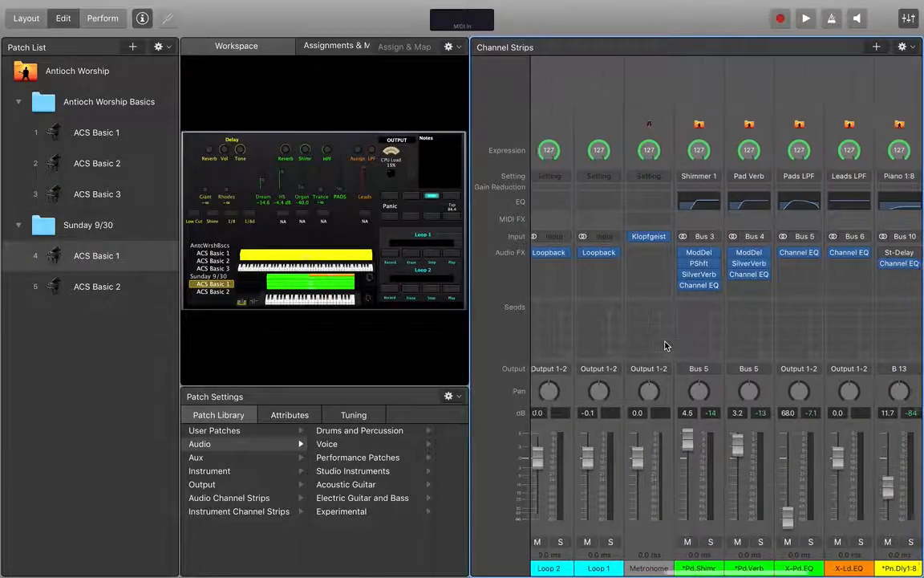
left_click(650, 85)
scroll(650, 105, "left", 5)
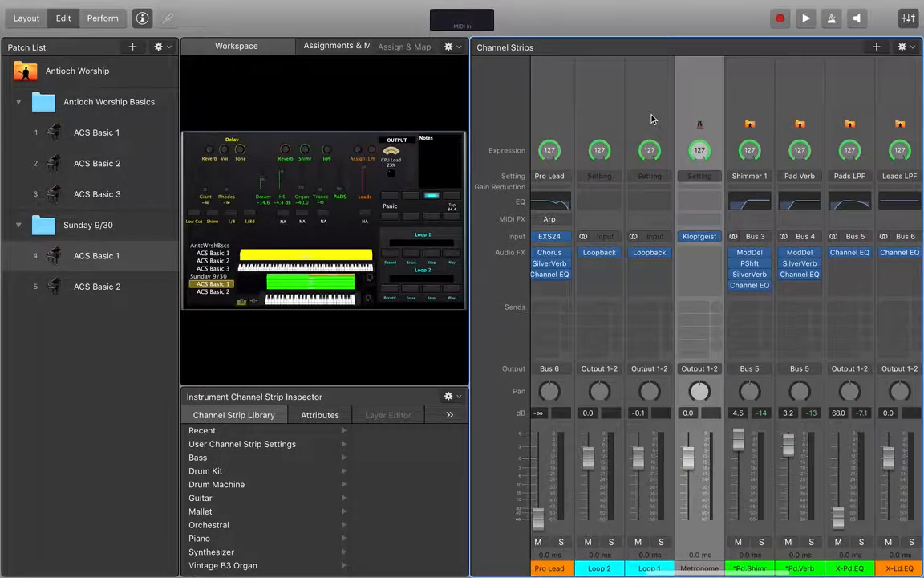
scroll(652, 119, "left", 2)
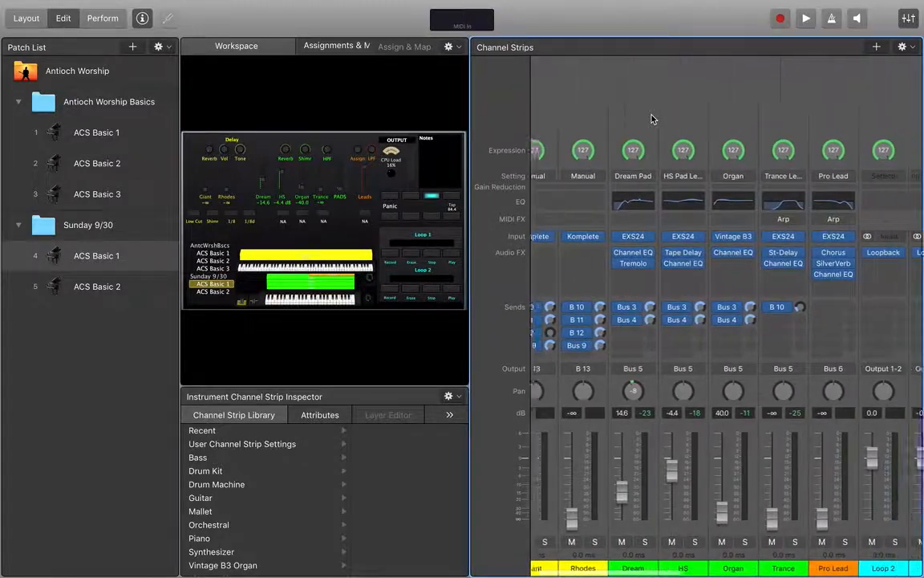
- Compare the concert-level aux strips on one side of the Metronome strip with the patch-level instrument strips on the other
scroll(652, 118, "right", 8)
scroll(651, 118, "right", 3)
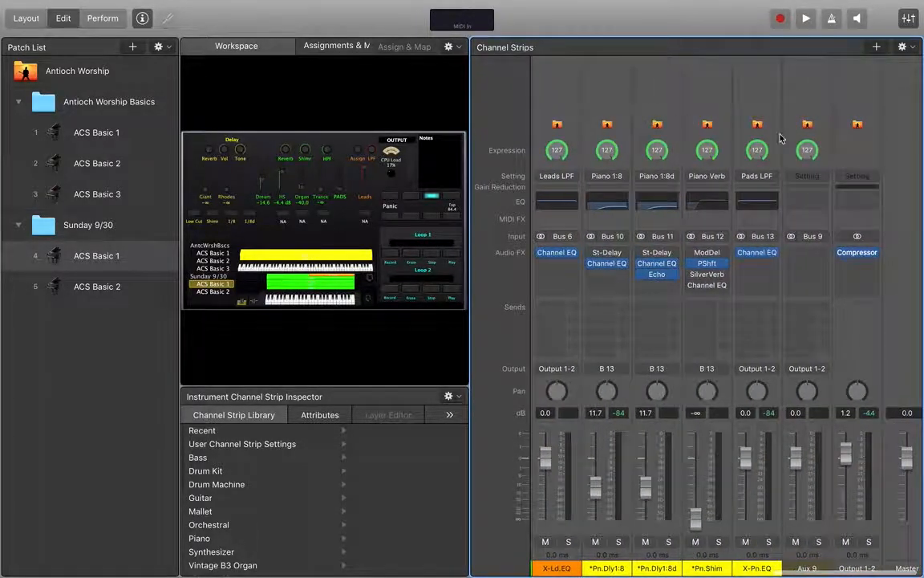
scroll(764, 140, "left", 2)
scroll(706, 151, "left", 3)
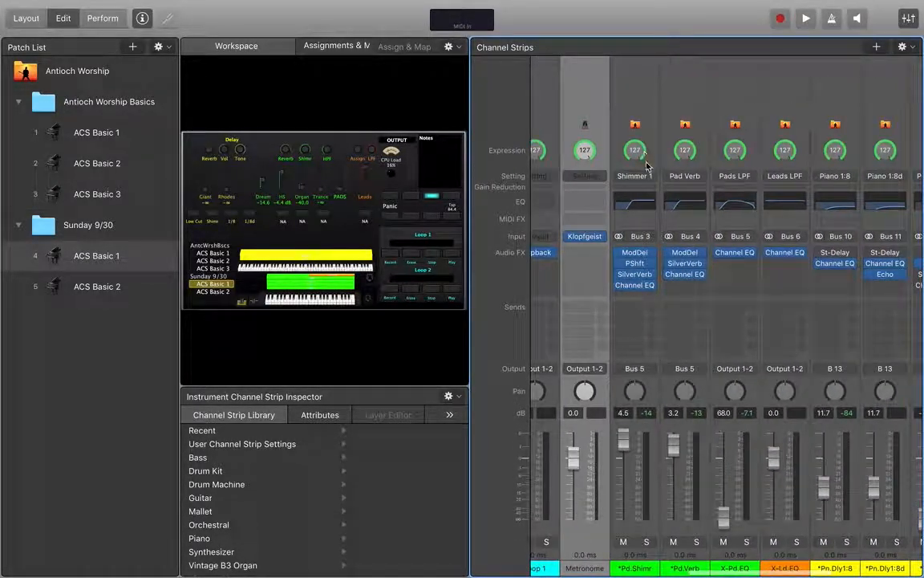
scroll(766, 285, "right", 4)
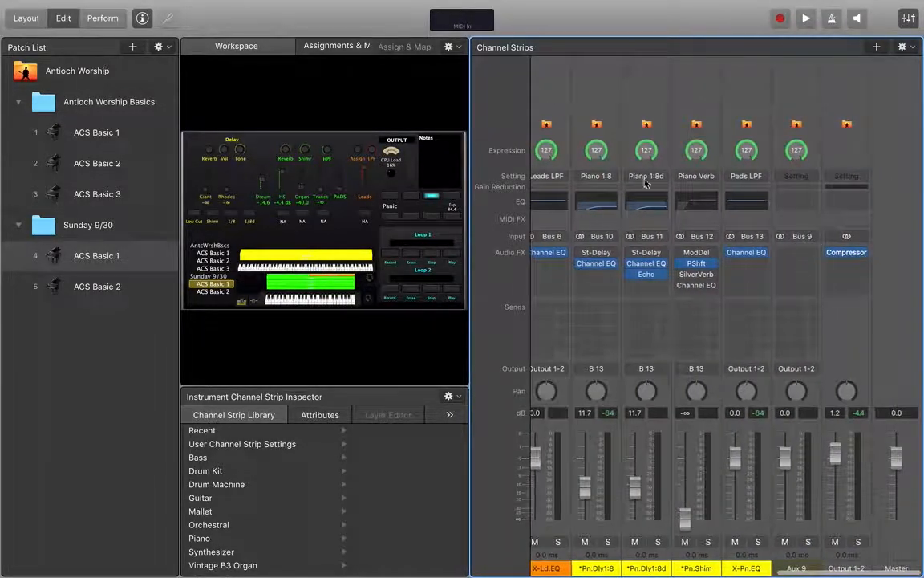
scroll(593, 233, "left", 3)
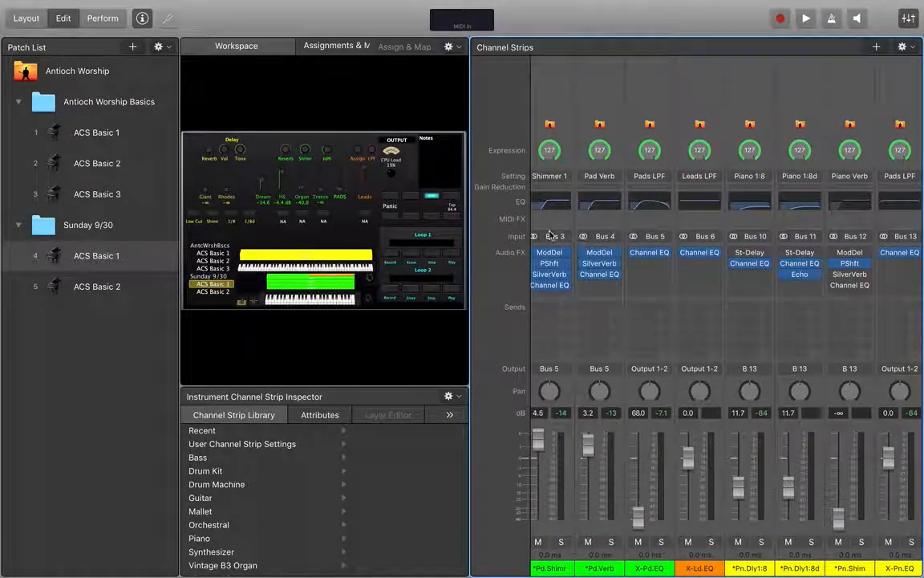
scroll(556, 237, "left", 1)
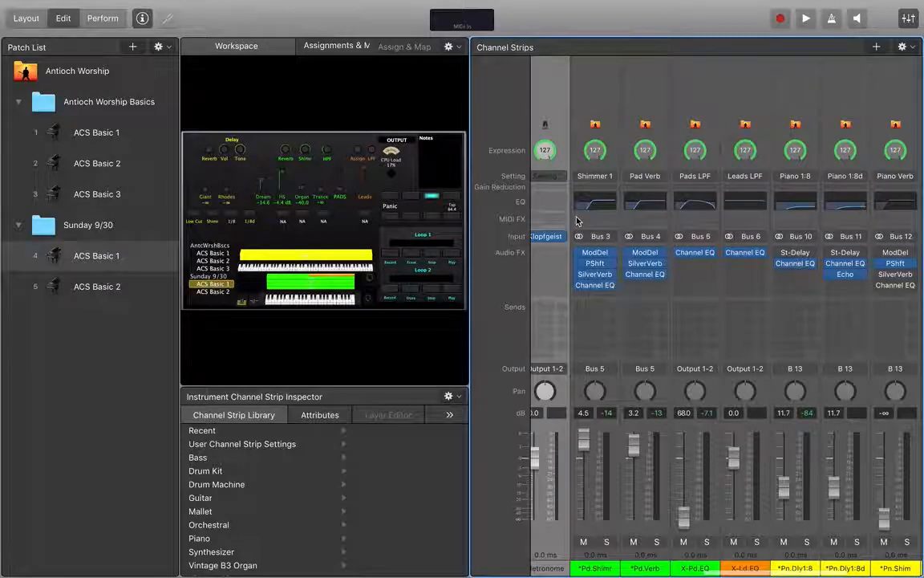
scroll(578, 223, "left", 2)
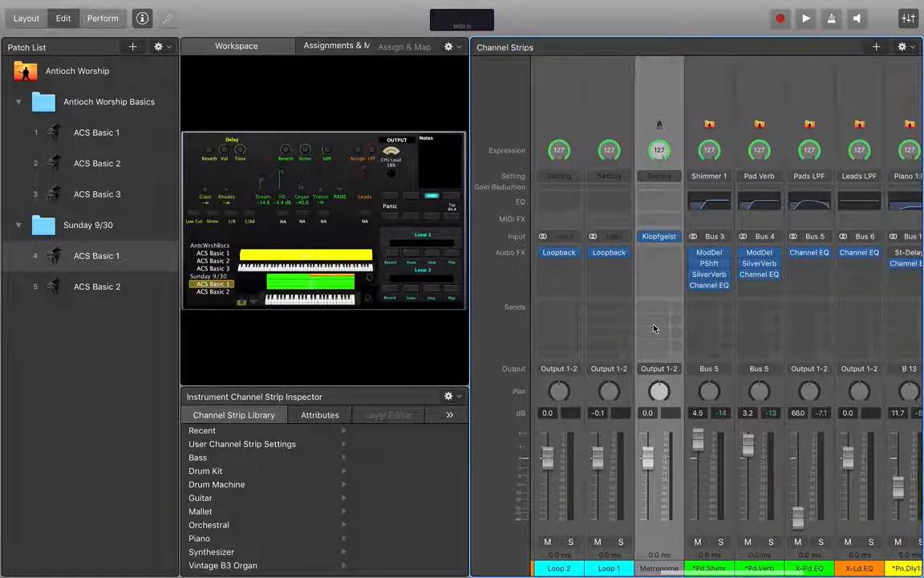
left_click(658, 108)
scroll(658, 110, "left", 5)
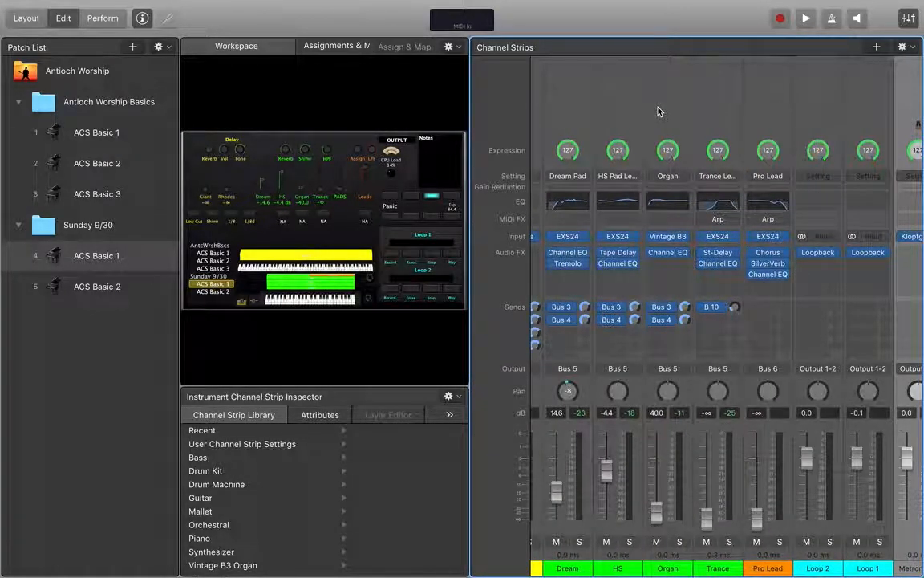
scroll(658, 111, "left", 2)
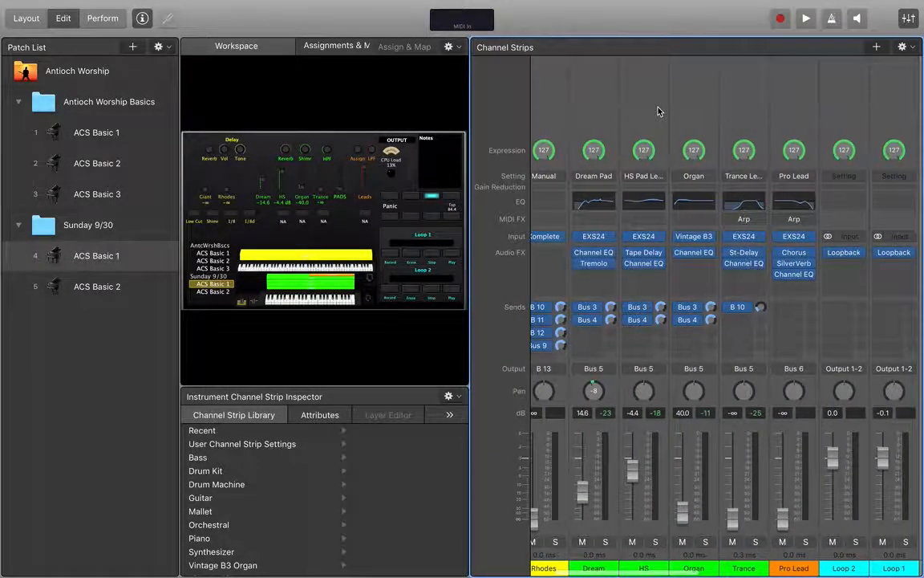
- Open the Giant strip's Komplete Kontrol instrument, browse the presets of The Giant, and close the plug-in window
mouse_move(556, 243)
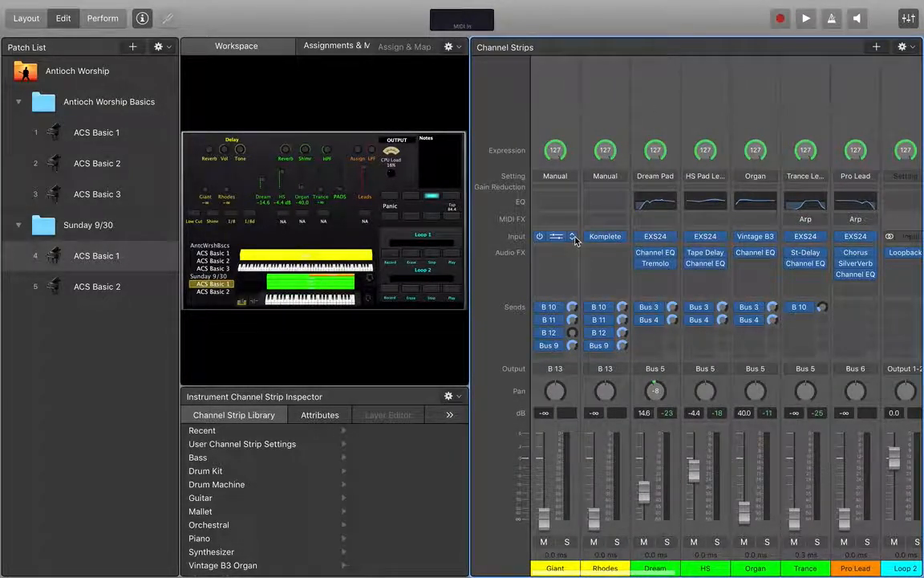
left_click(562, 237)
left_click(565, 119)
mouse_move(561, 237)
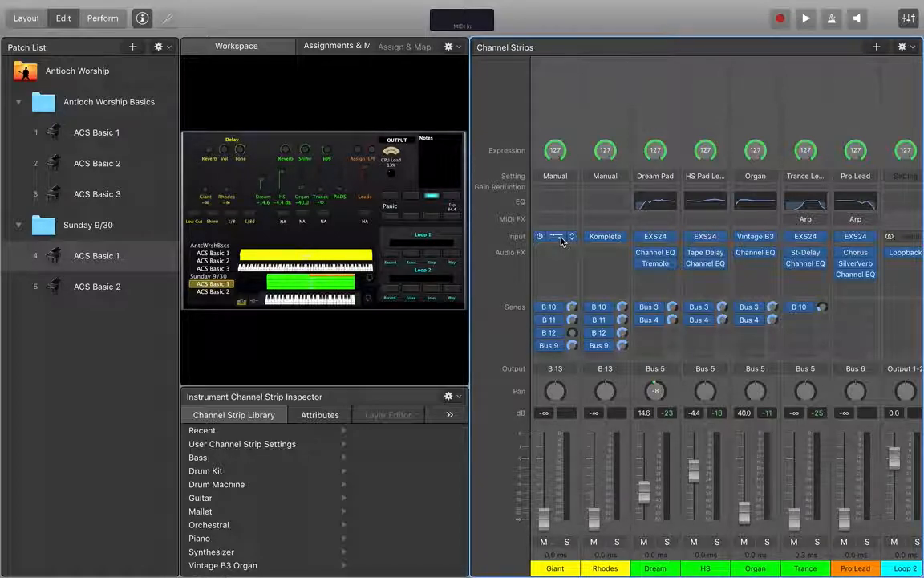
left_click(561, 240)
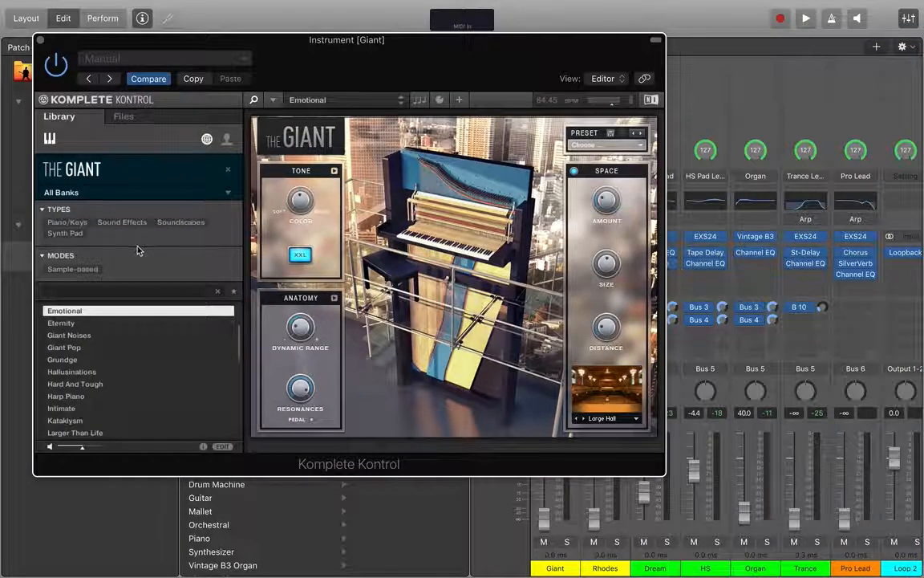
scroll(137, 329, "down", 10)
scroll(134, 331, "up", 15)
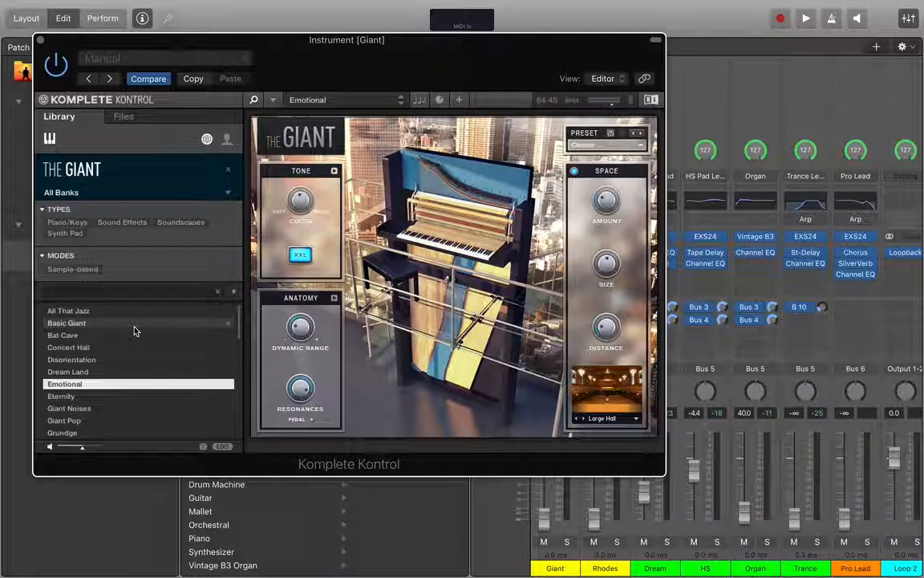
left_click(41, 41)
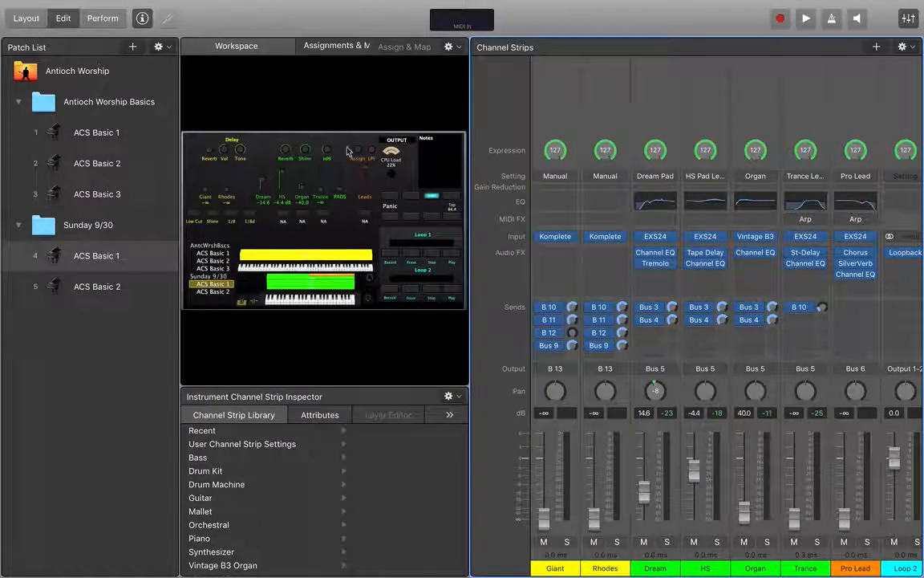
- View the instrument plug-ins of the Rhodes, Dream and Organ strips in turn, closing each window
left_click(607, 238)
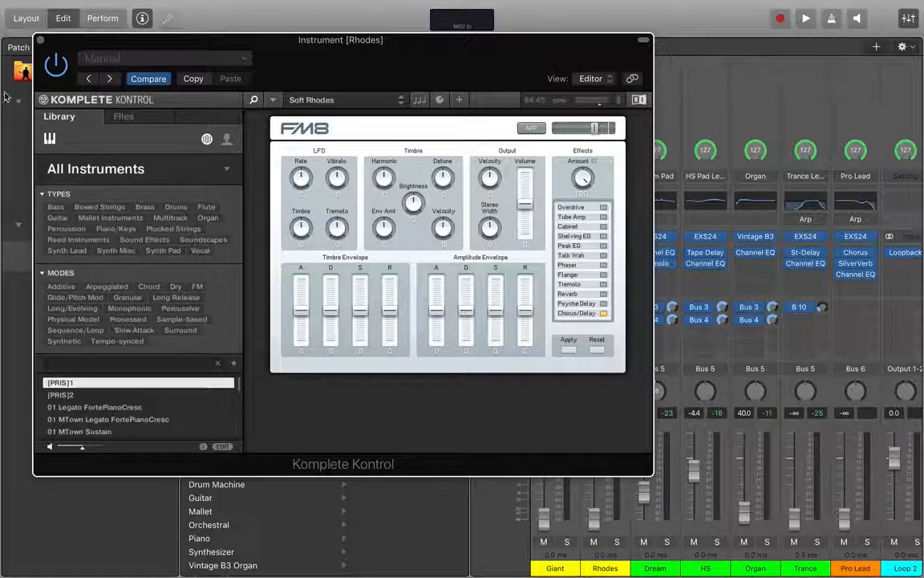
left_click(40, 41)
mouse_move(659, 239)
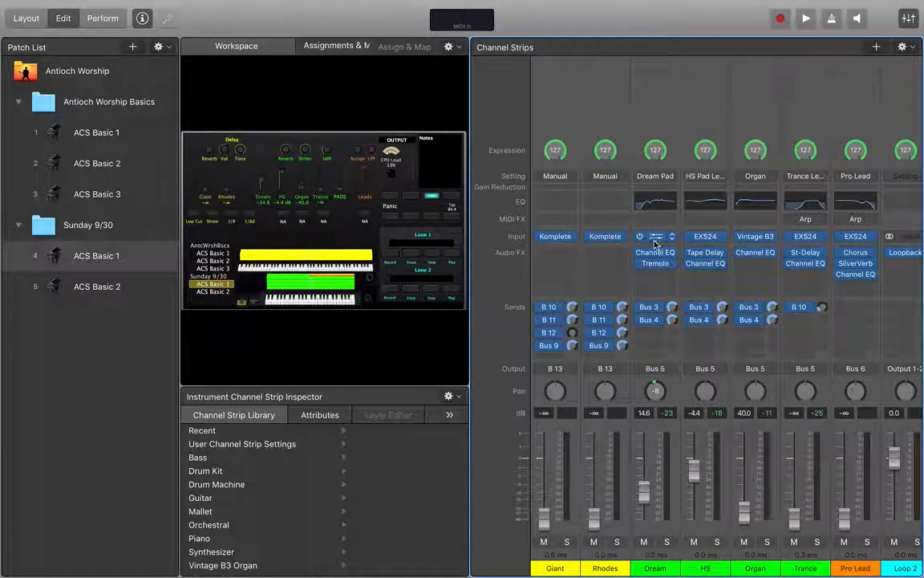
left_click(659, 240)
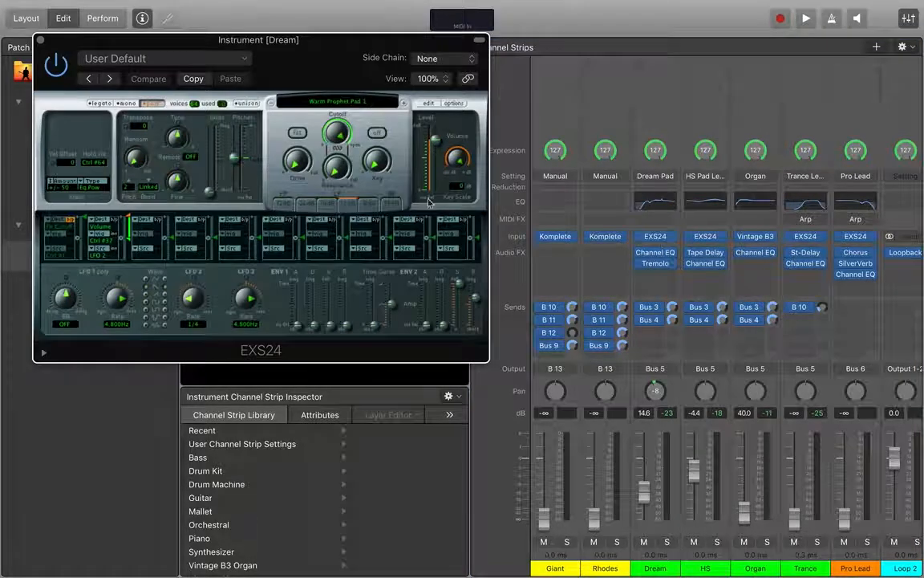
left_click(40, 40)
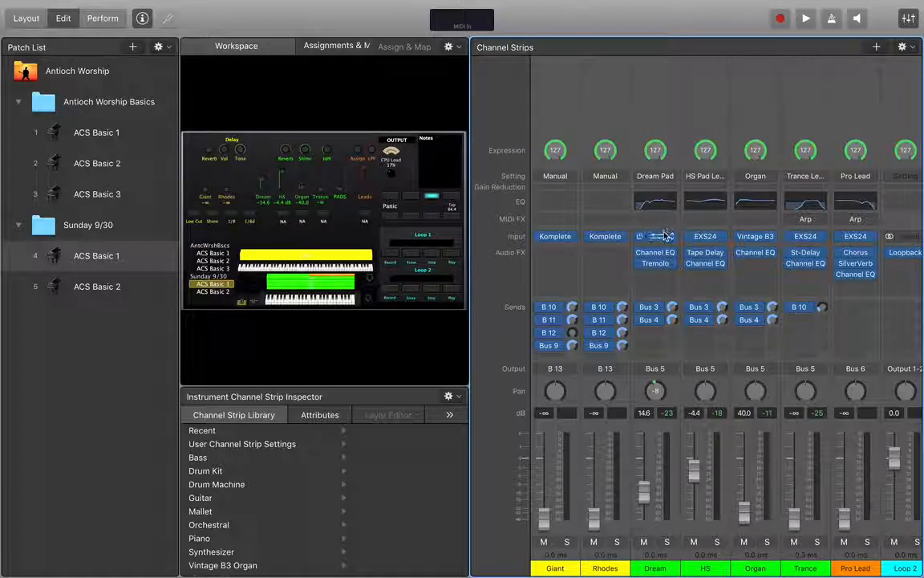
left_click(755, 236)
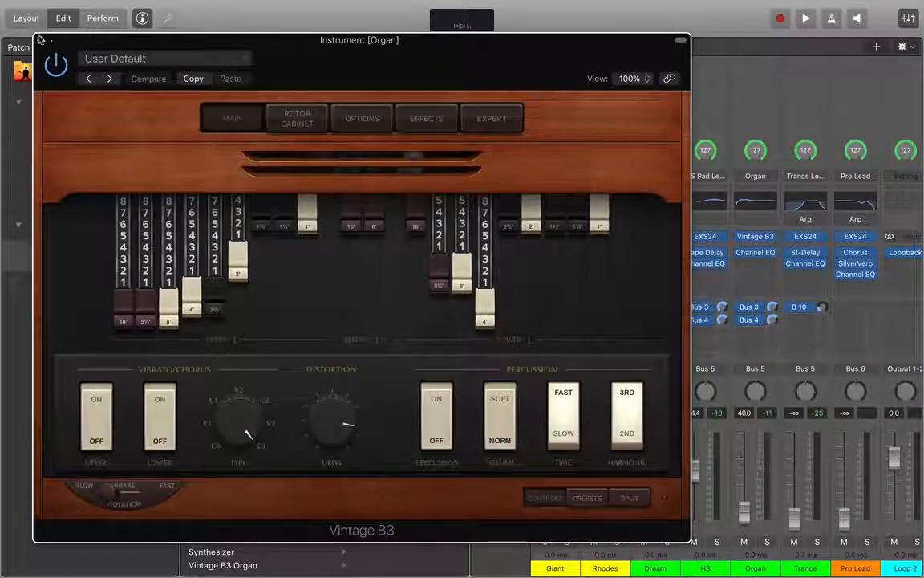
left_click(40, 41)
- Trace the output buses of the patch-level instrument strips across to the concert-level pad, lead and piano aux strips
scroll(650, 221, "right", 2)
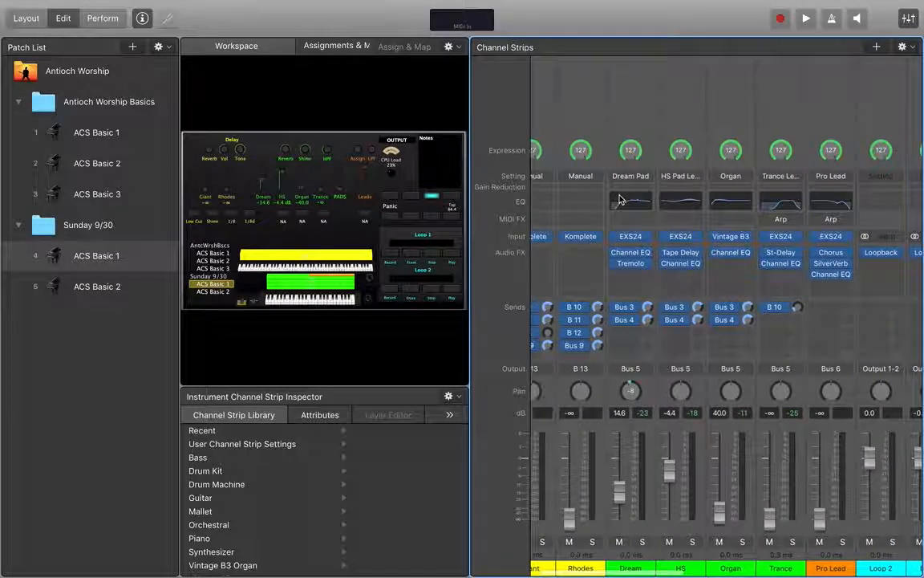
scroll(650, 221, "left", 2)
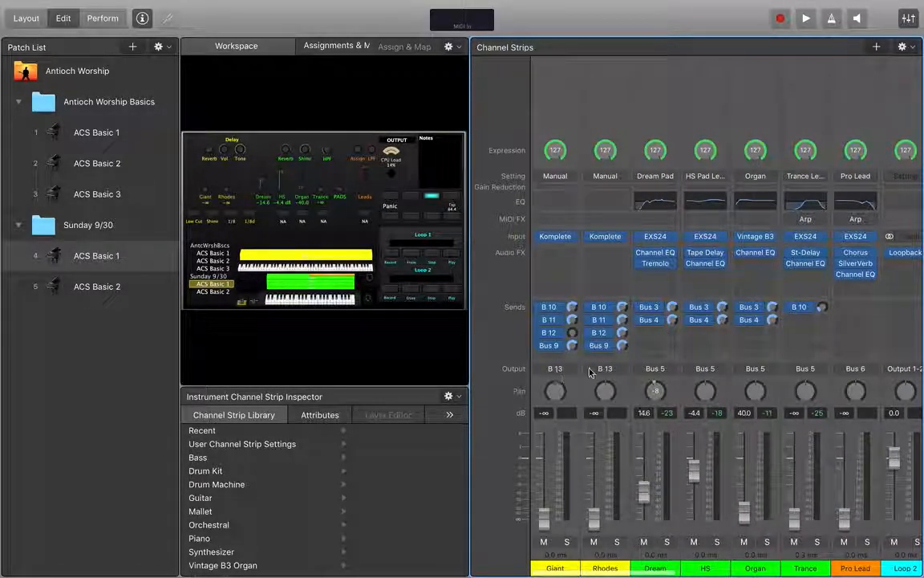
scroll(705, 341, "right", 10)
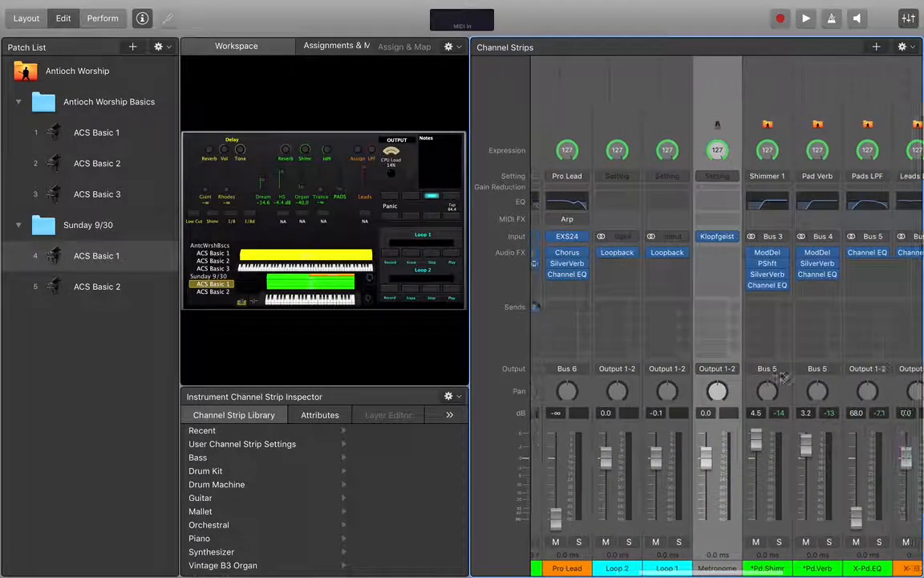
scroll(782, 377, "right", 10)
scroll(782, 377, "left", 3)
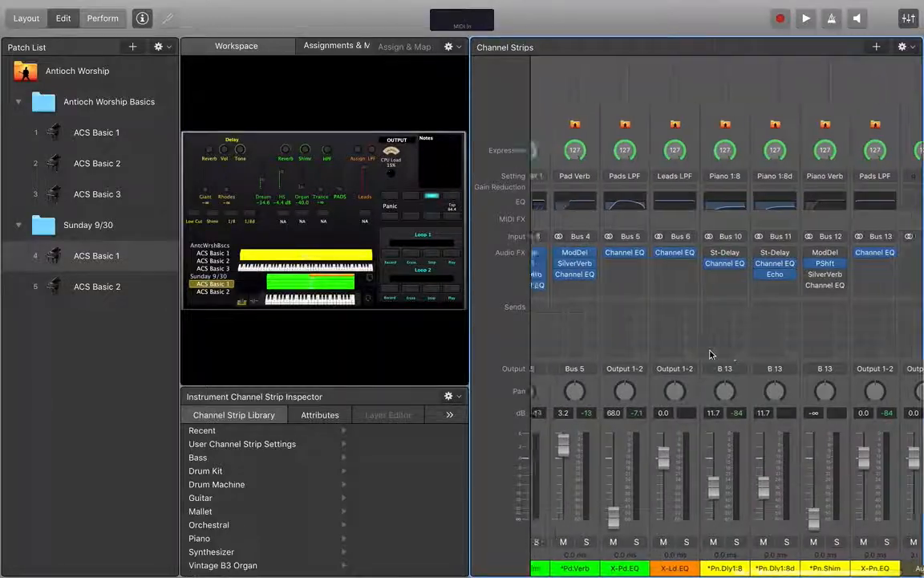
scroll(710, 354, "left", 1)
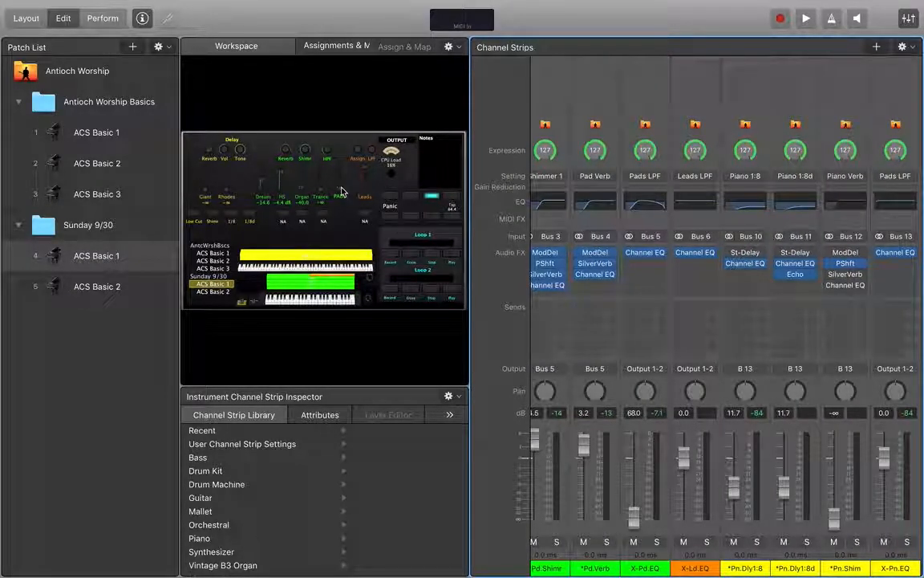
- Select the workspace's screen control area, and try to select the concert-level *Pd.Shimr strip from within the ACS Basic 1 patch
left_click(281, 151)
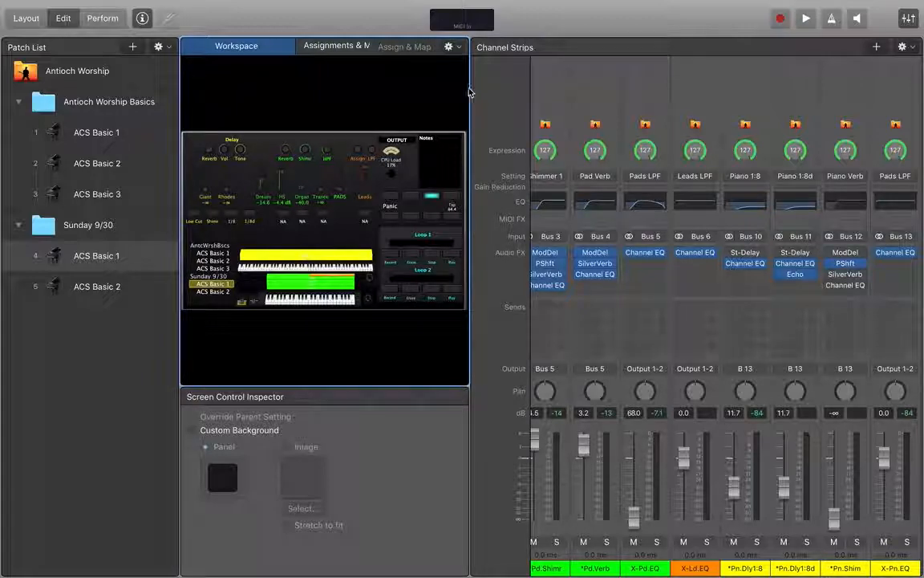
left_click(549, 100)
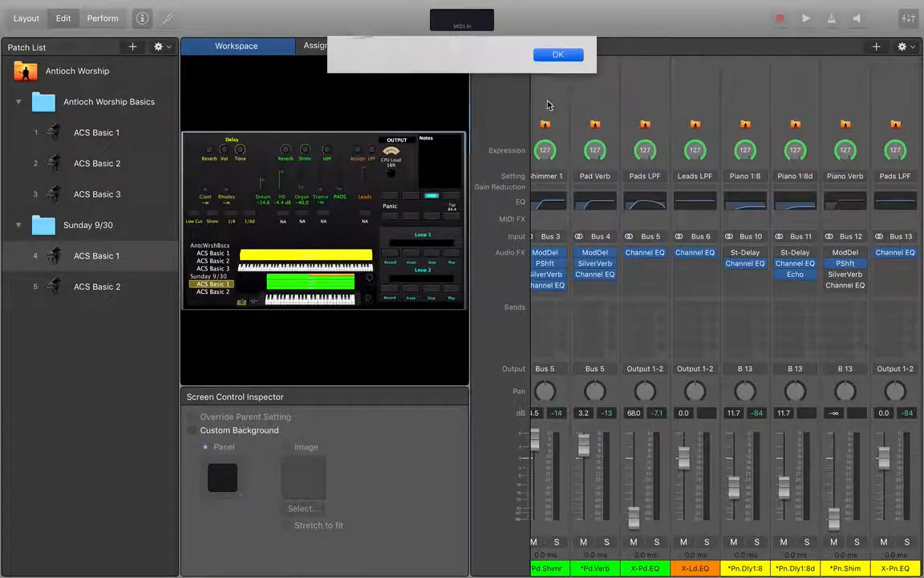